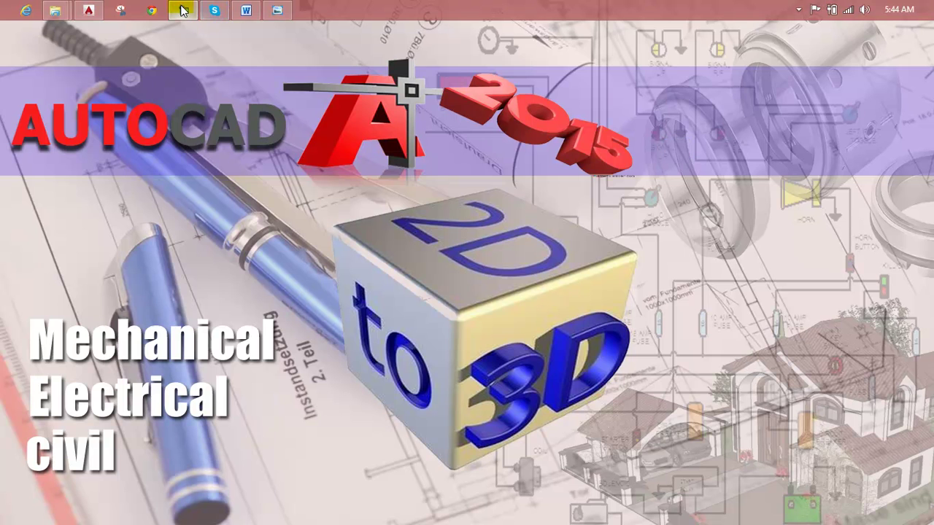
Step: Bring the Lesson 112 Word document on the press pull practical to the front
left_click(244, 10)
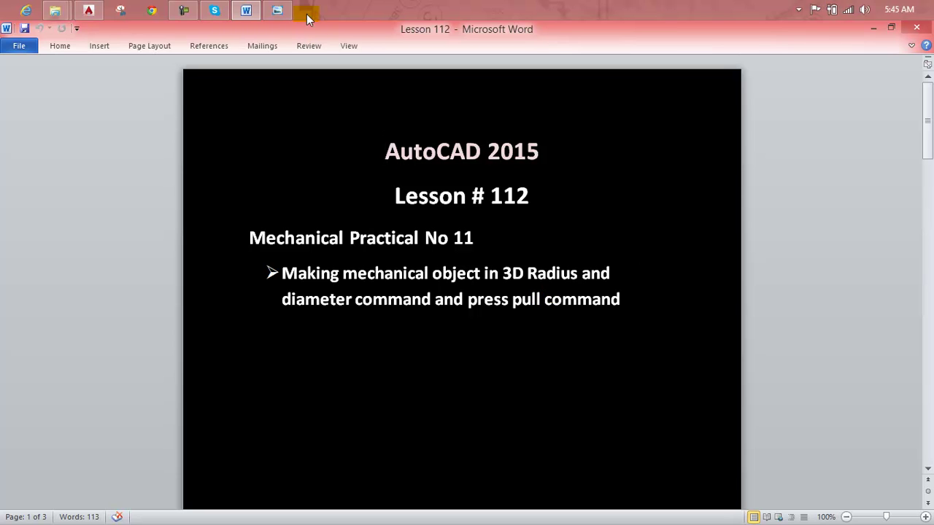
Step: Show reference image 112, the dimensioned isometric part, in Windows Photo Viewer
left_click(290, 8)
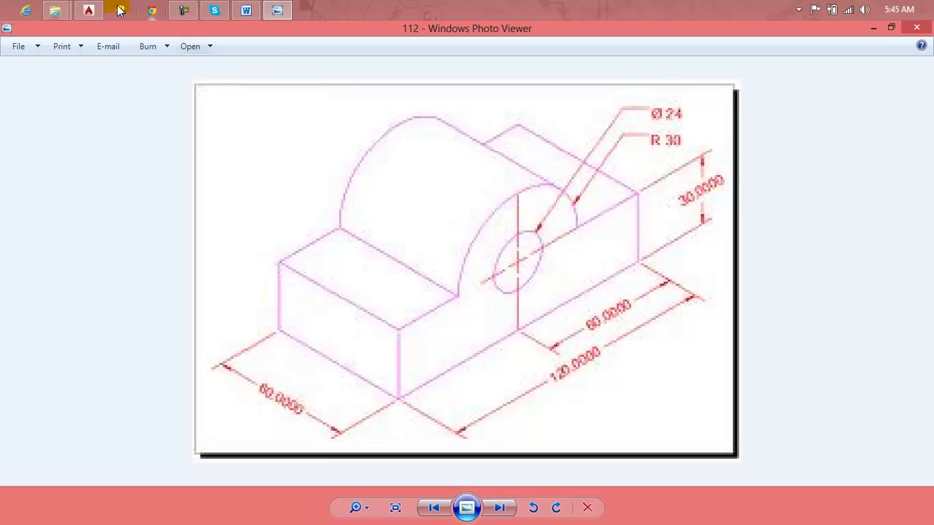
Step: Open a blank Drawing6 in AutoCAD and switch the viewport to the Front view
left_click(94, 7)
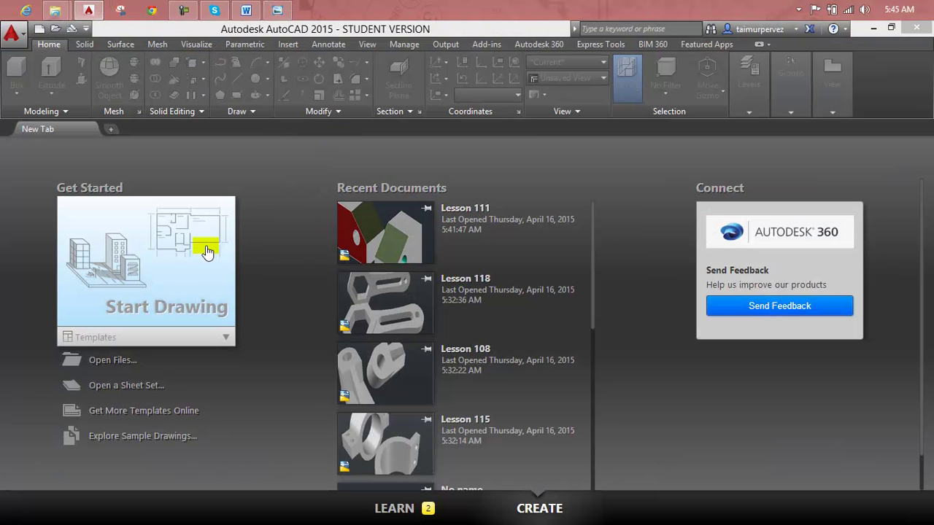
left_click(205, 253)
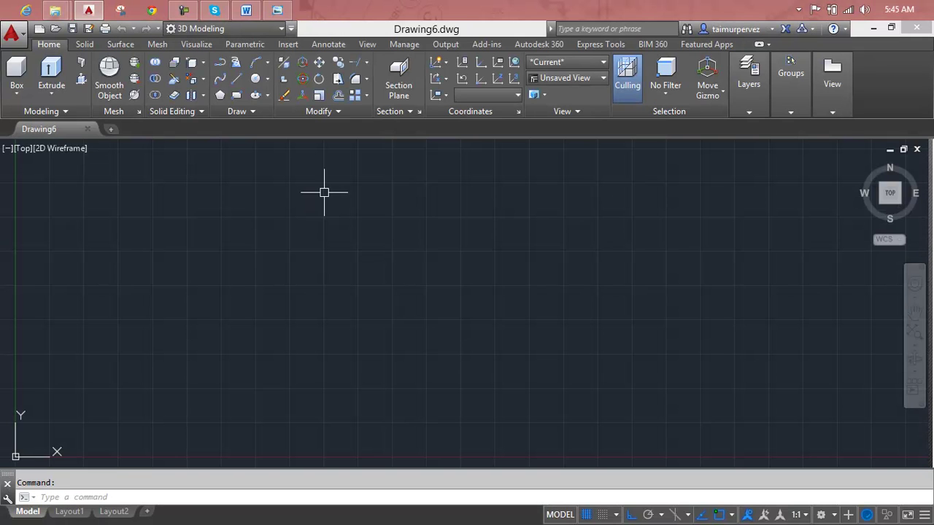
left_click(22, 150)
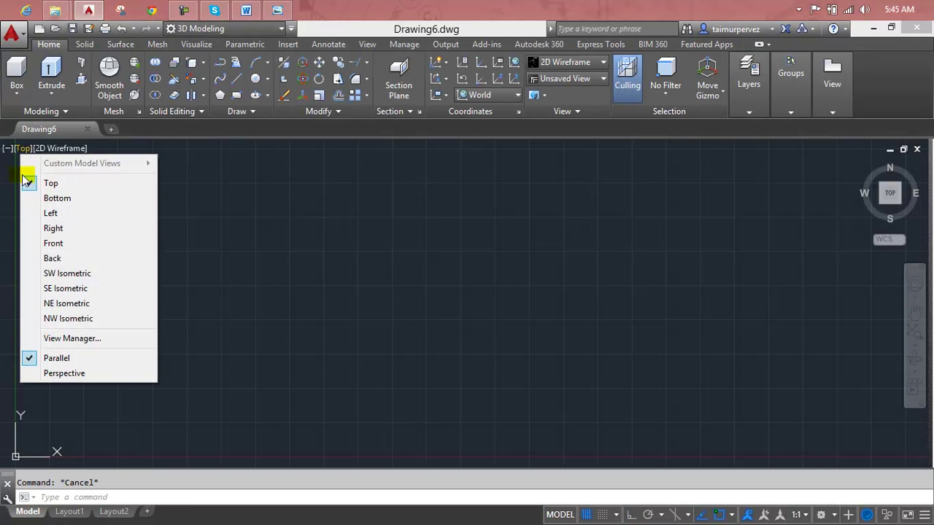
left_click(47, 243)
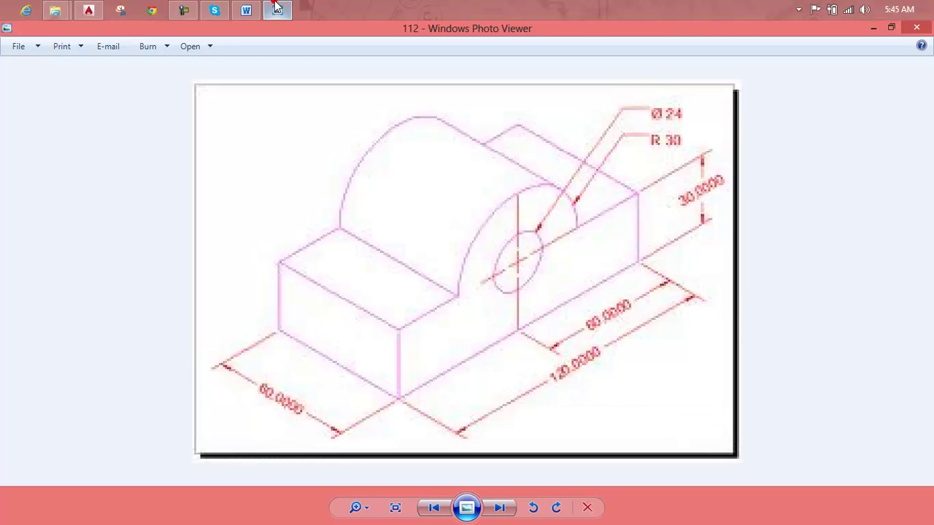
left_click(277, 8)
left_click(277, 8)
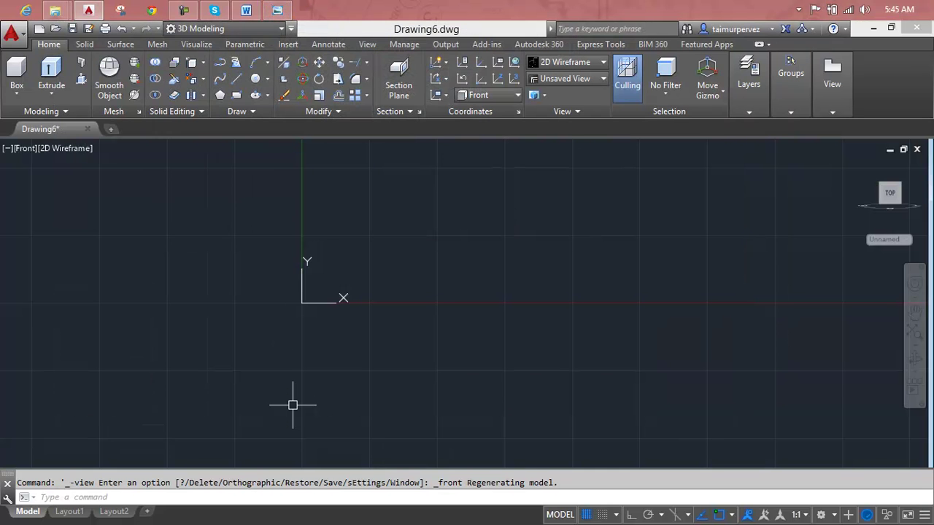
Step: Draw a 120-unit horizontal base line with Ortho on
key("Escape")
type("l")
key("Return")
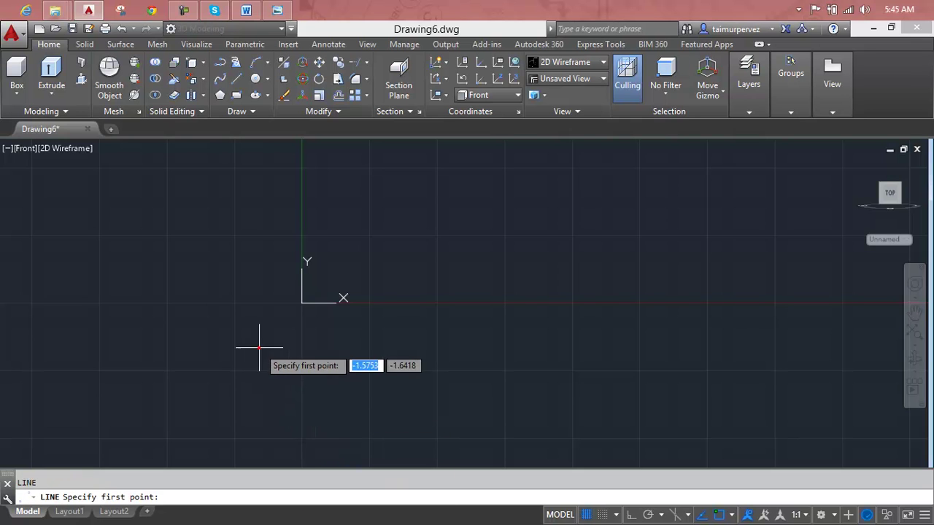
left_click(259, 348)
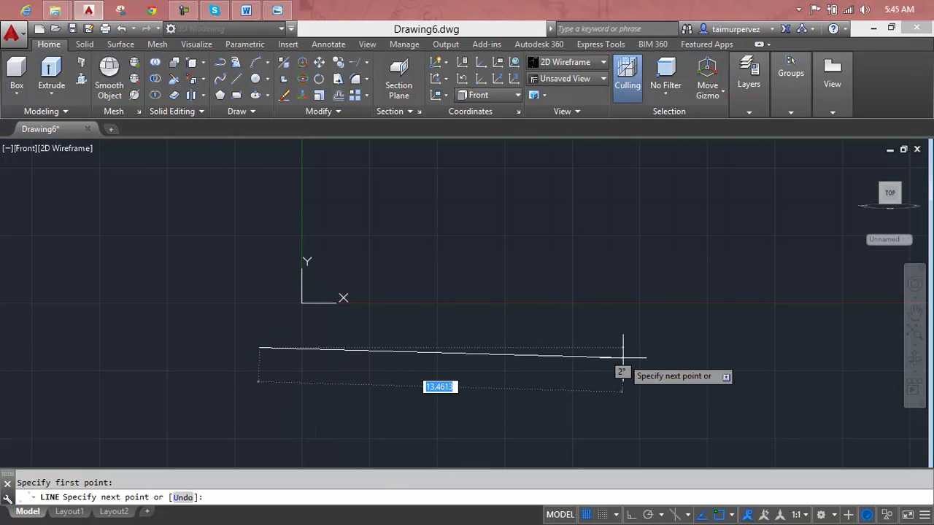
key("F8")
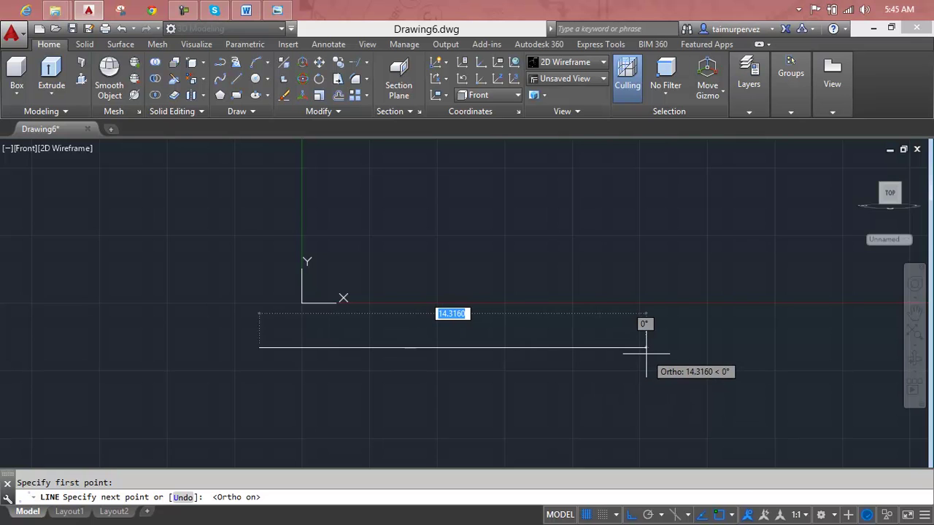
type("120")
key("Return")
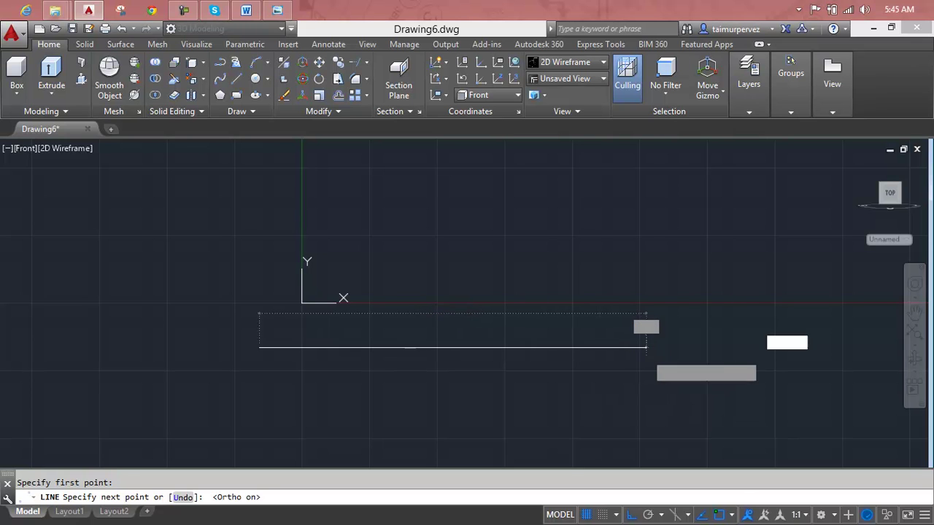
key("Return")
scroll(410, 392, "down", 3)
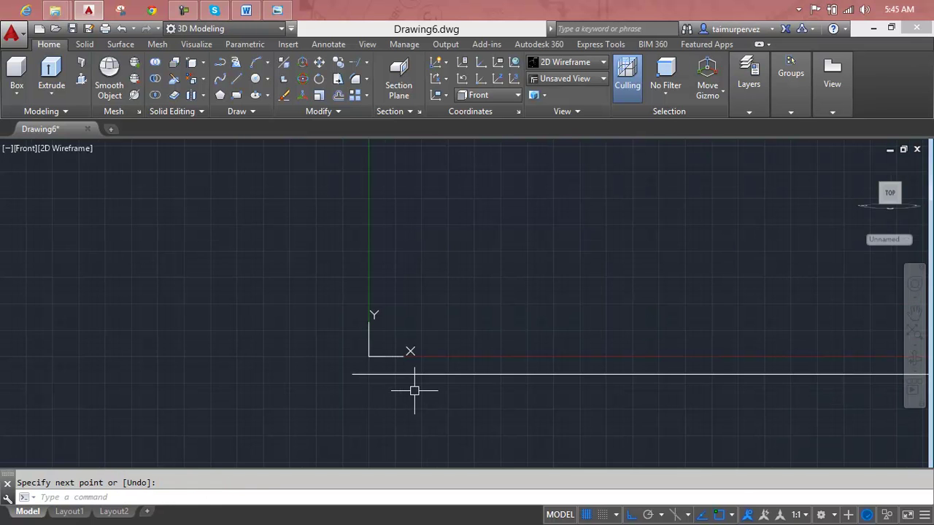
middle_click_drag(358, 402, 238, 413)
Step: Draw an 80-unit vertical line up from the base line's left end
key("Escape")
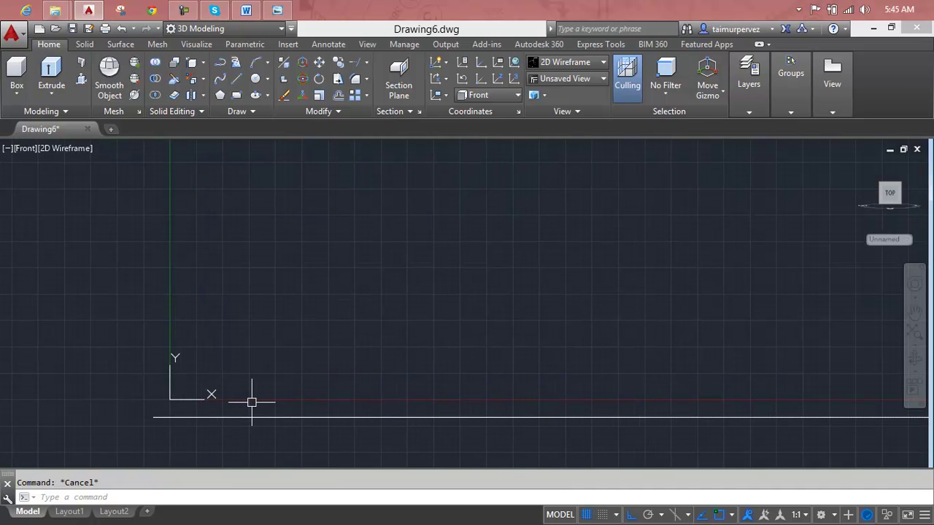
type("l")
key("Return")
left_click(153, 417)
left_click(278, 8)
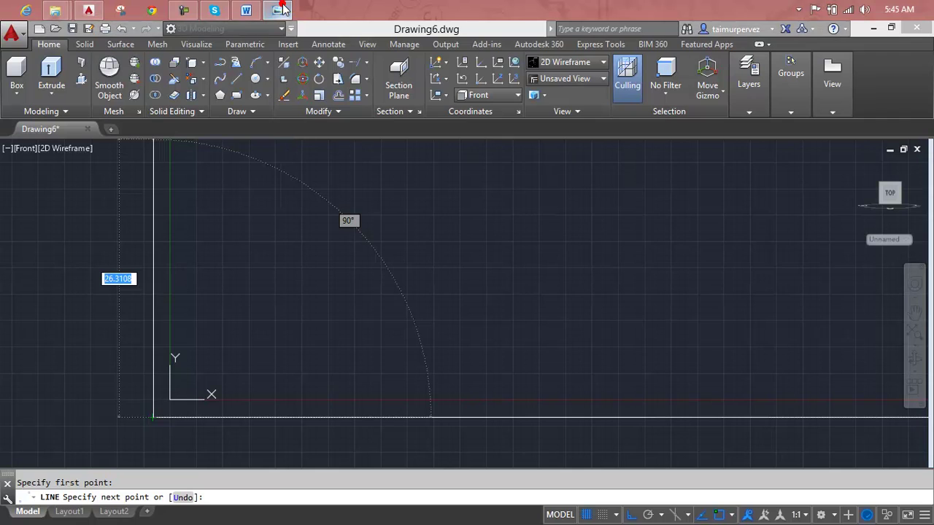
left_click(280, 7)
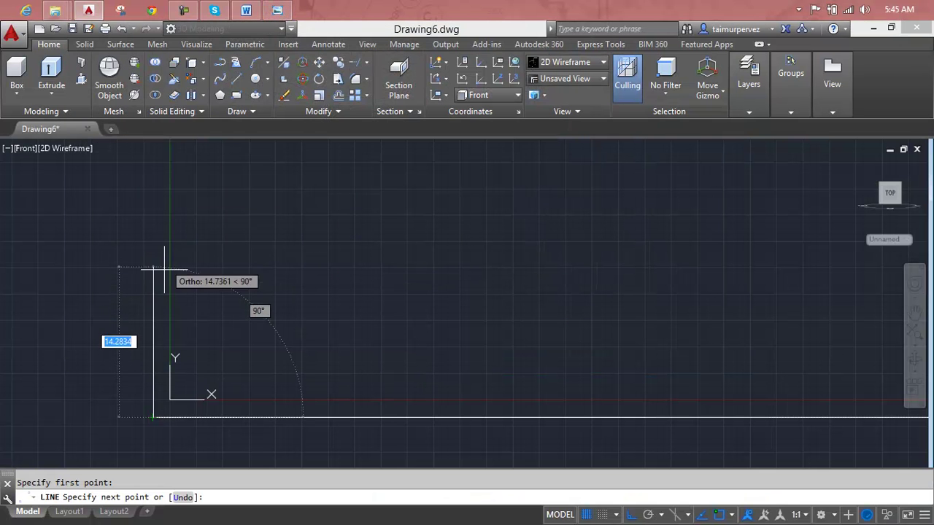
type("80")
key("Return")
key("Escape")
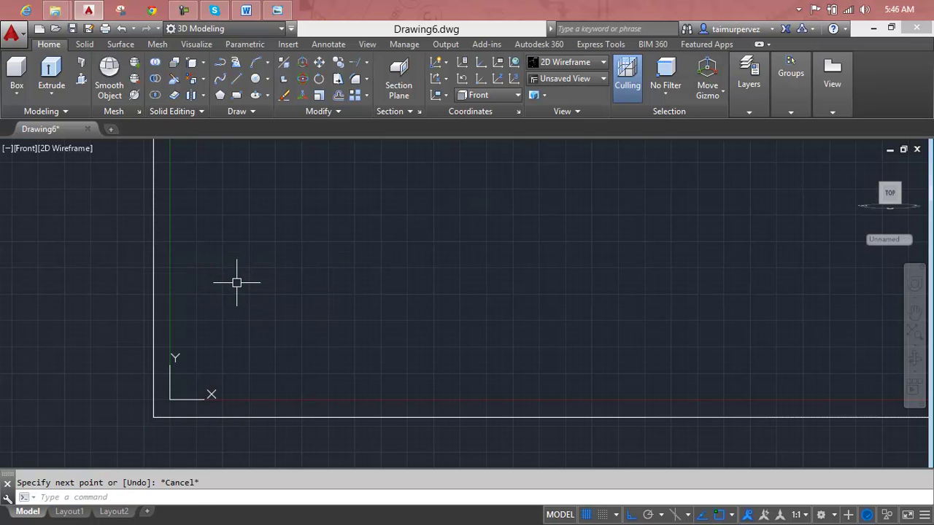
key("Escape")
Step: Zoom All to show the whole drawing, then bring up the UCS settings dialog
type("z")
key("Return")
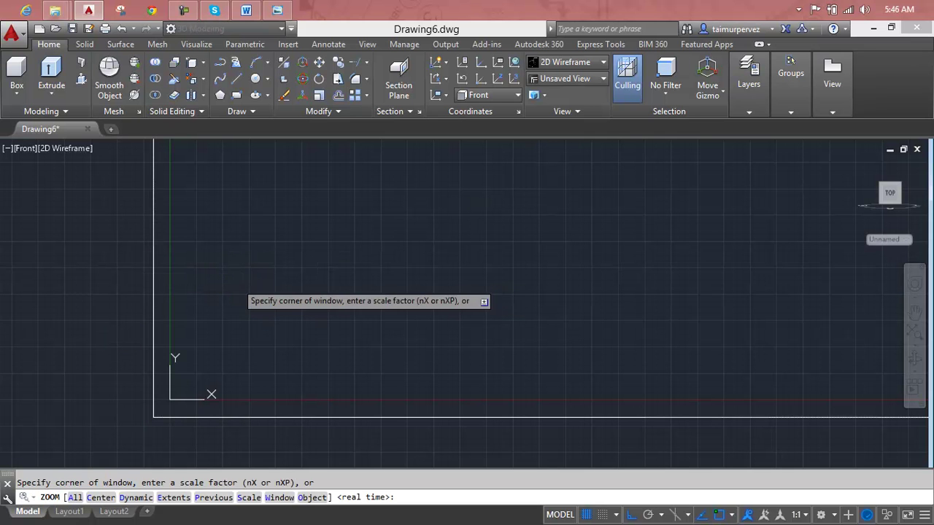
type("a")
key("Return")
key("Escape")
type("uc")
key("Return")
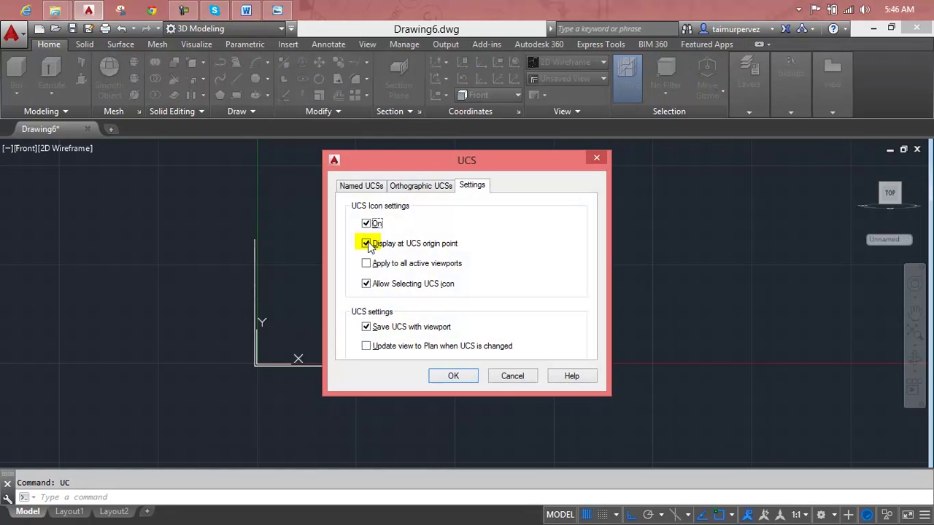
Step: Turn off 'Display at UCS origin point' so the UCS icon stays in the corner
left_click(417, 245)
left_click(438, 375)
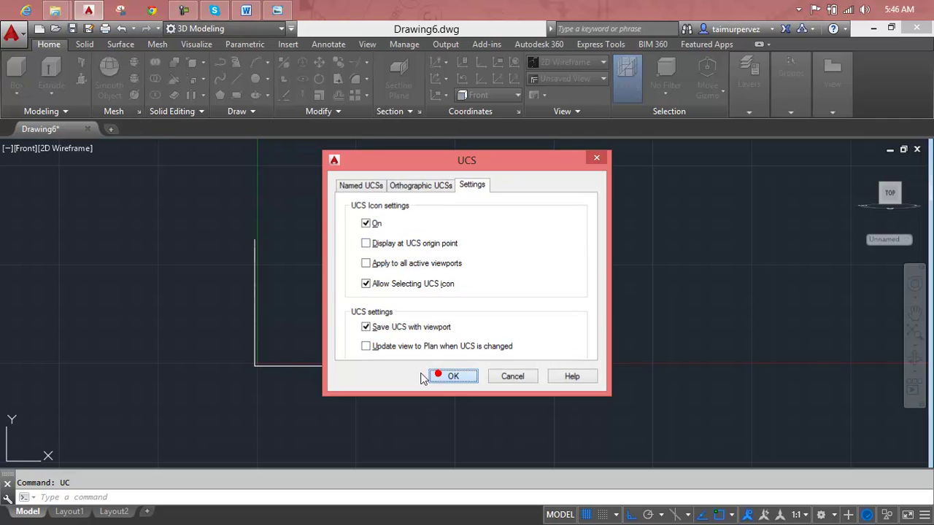
key("Escape")
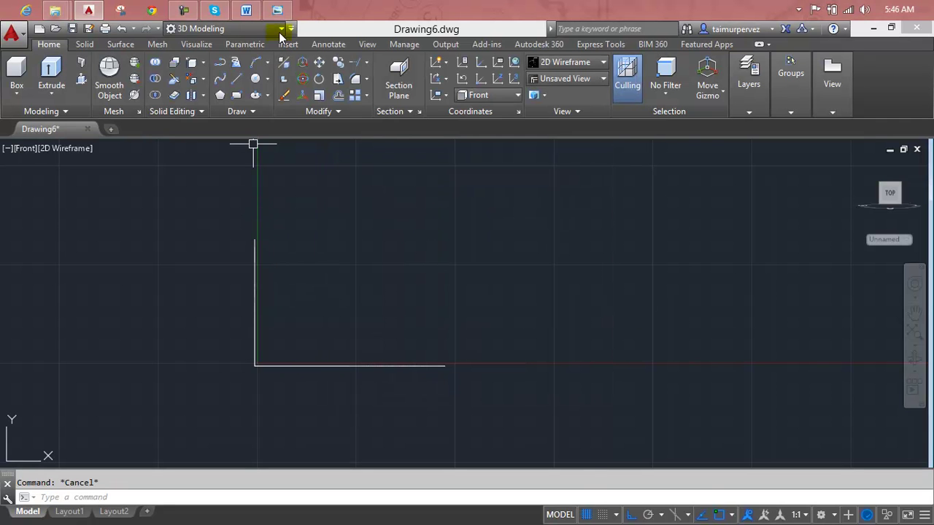
left_click(278, 11)
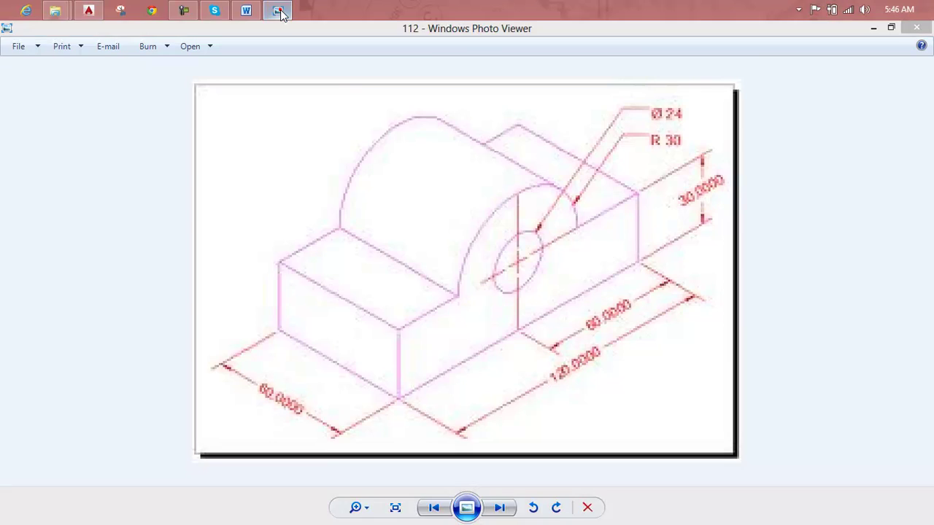
left_click(277, 10)
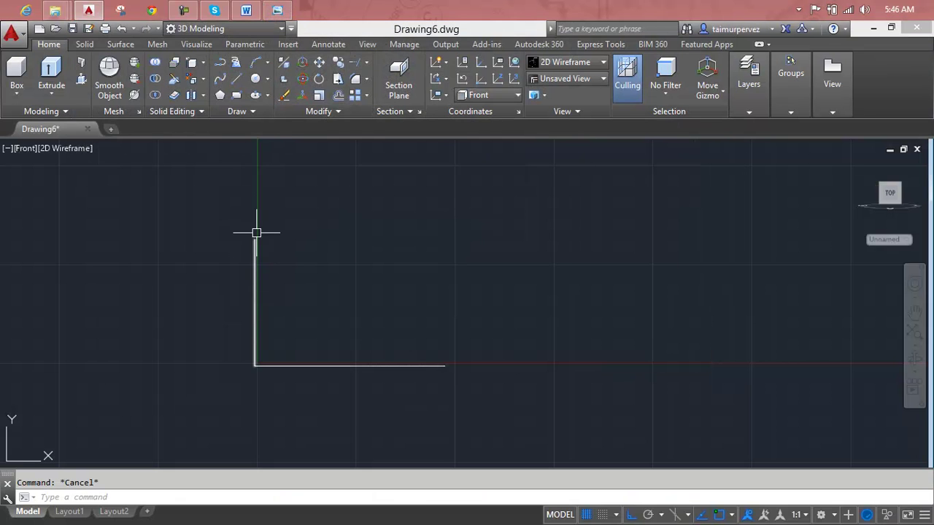
left_click(280, 10)
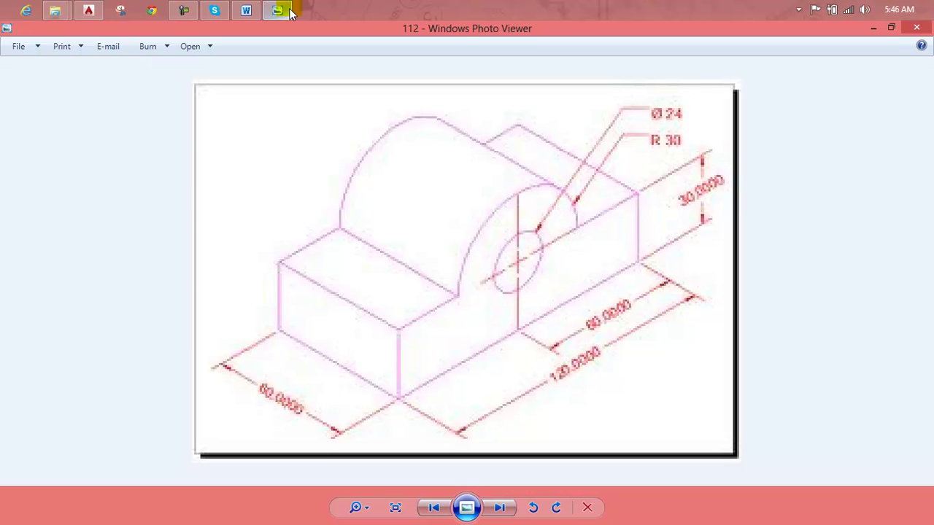
left_click(289, 10)
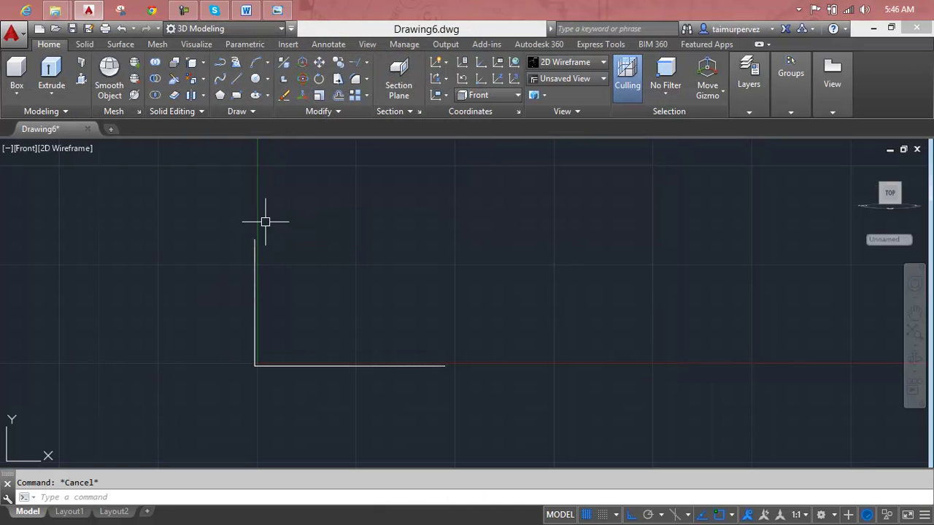
Step: Erase the 80-unit vertical line and bring reference image 112 back up
left_click(256, 256)
key("Delete")
scroll(294, 364, "up", 2)
key("Escape")
scroll(245, 178, "up", 2)
left_click(276, 10)
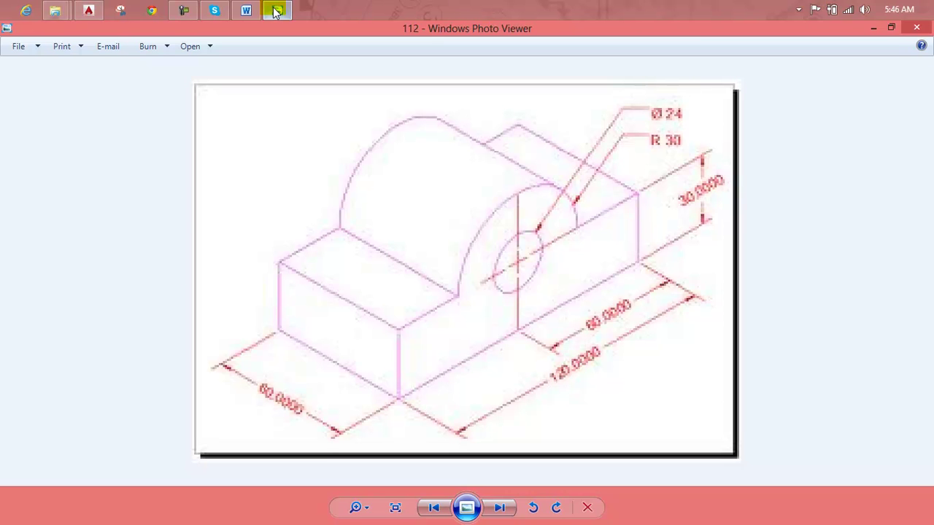
Step: Offset the 120-unit base line 30 units upward to make a parallel line
left_click(276, 10)
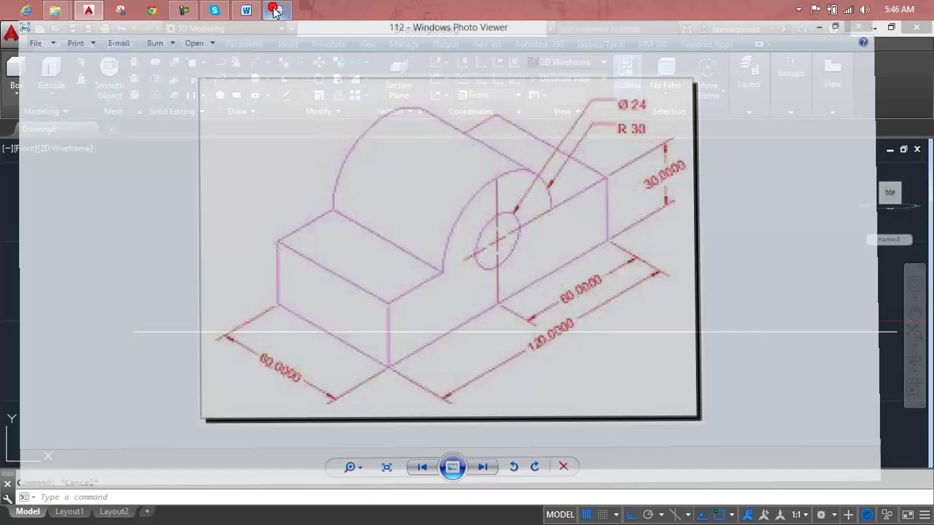
type("o")
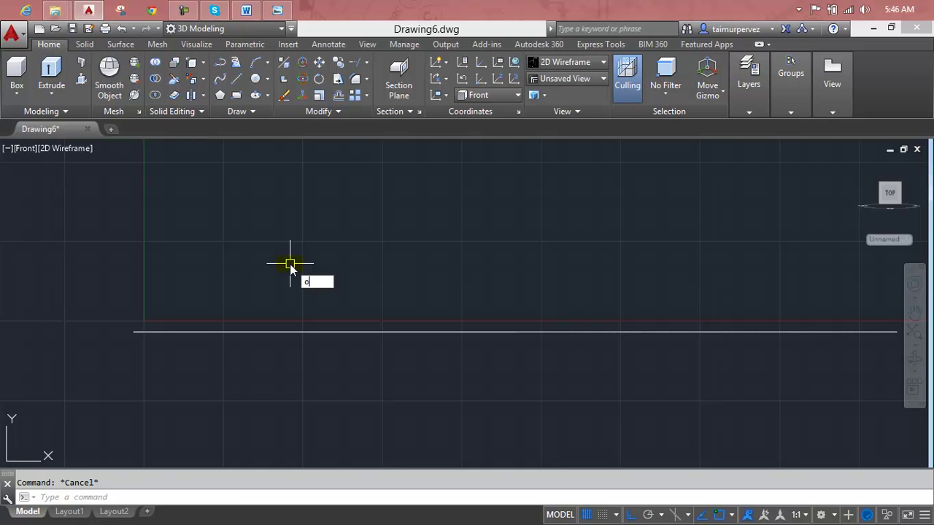
key("Return")
type("30")
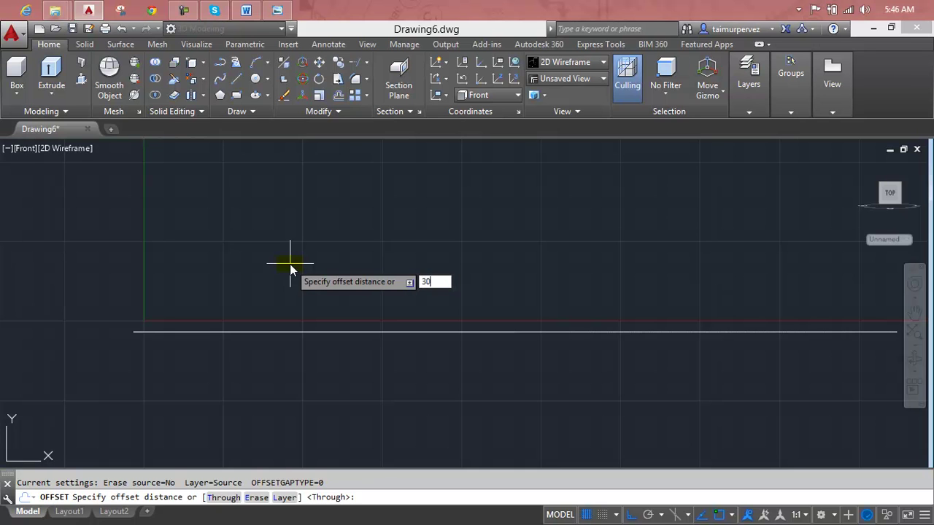
key("Return")
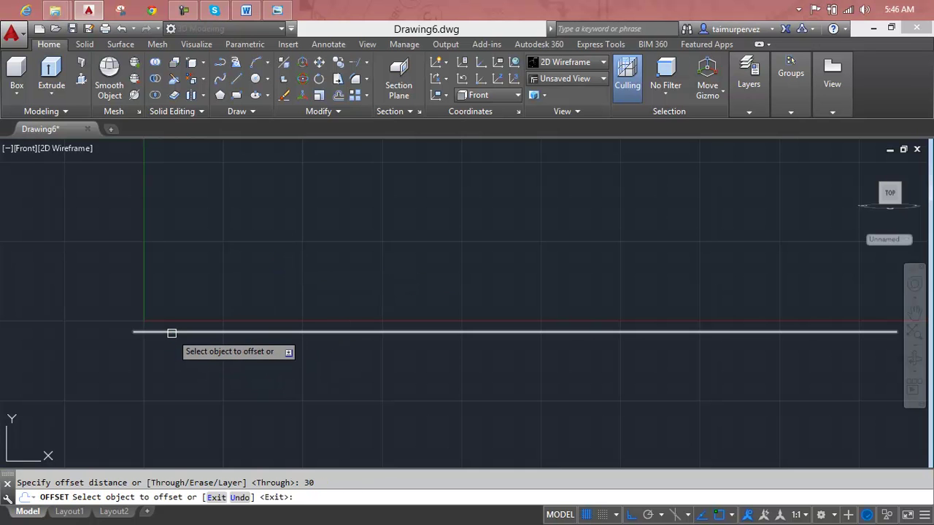
left_click(169, 332)
left_click(194, 233)
scroll(197, 237, "down", 4)
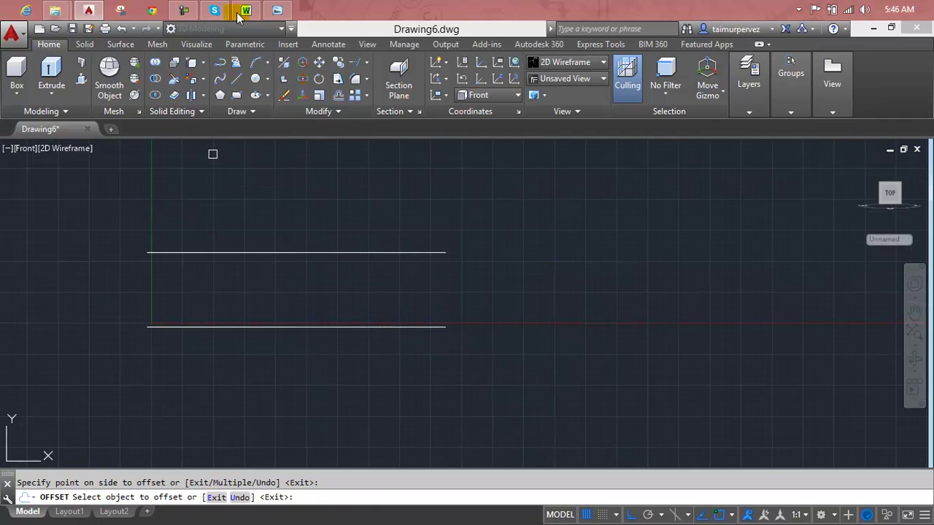
left_click(278, 9)
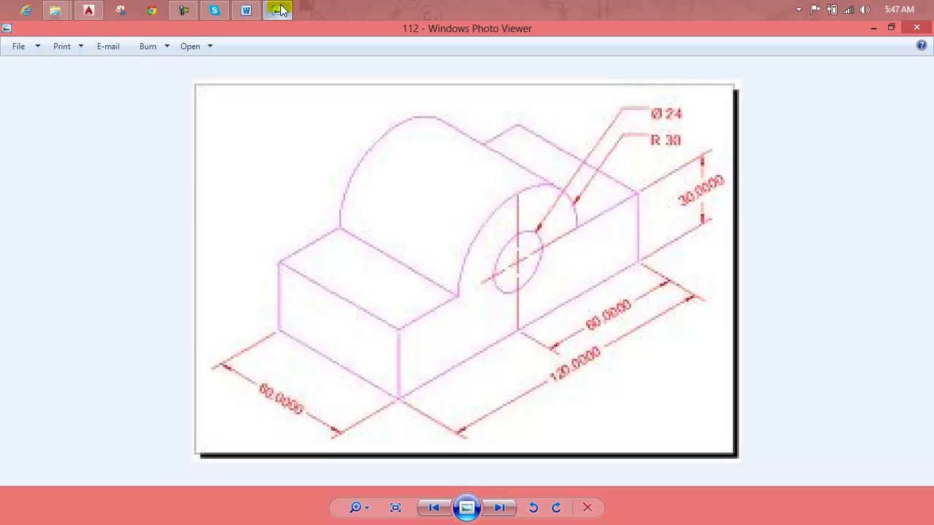
Step: Place a radius-30 boss circle centred on the offset line, touching the base line
left_click(278, 10)
key("Escape")
type("c")
key("Return")
left_click(296, 253)
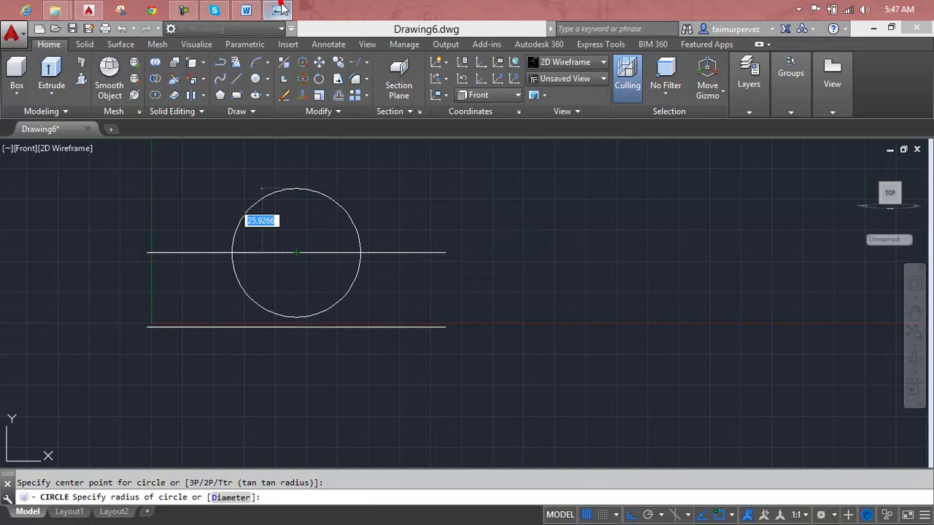
left_click(280, 10)
left_click(280, 9)
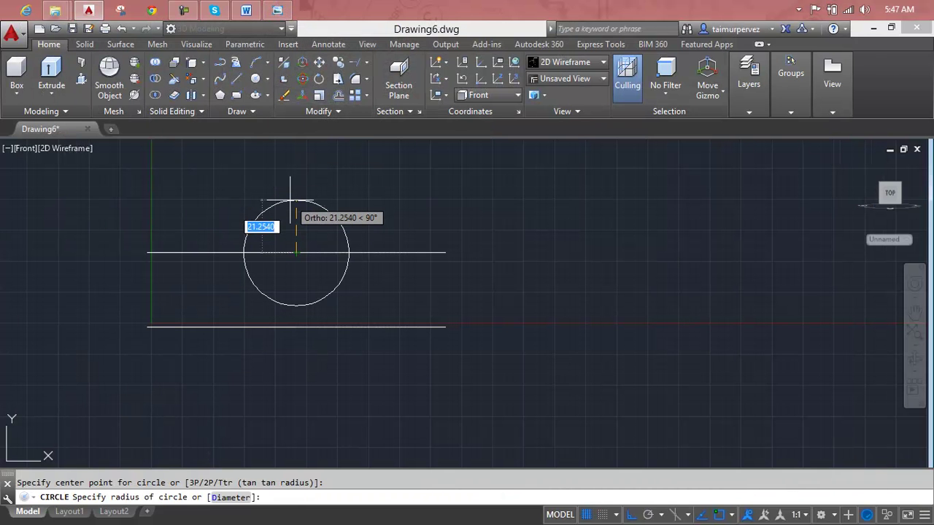
type("30")
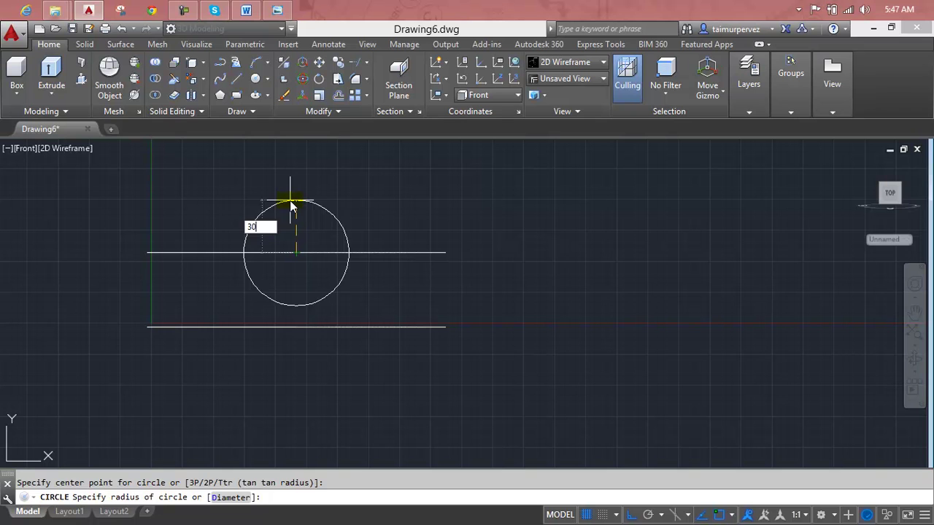
key("Return")
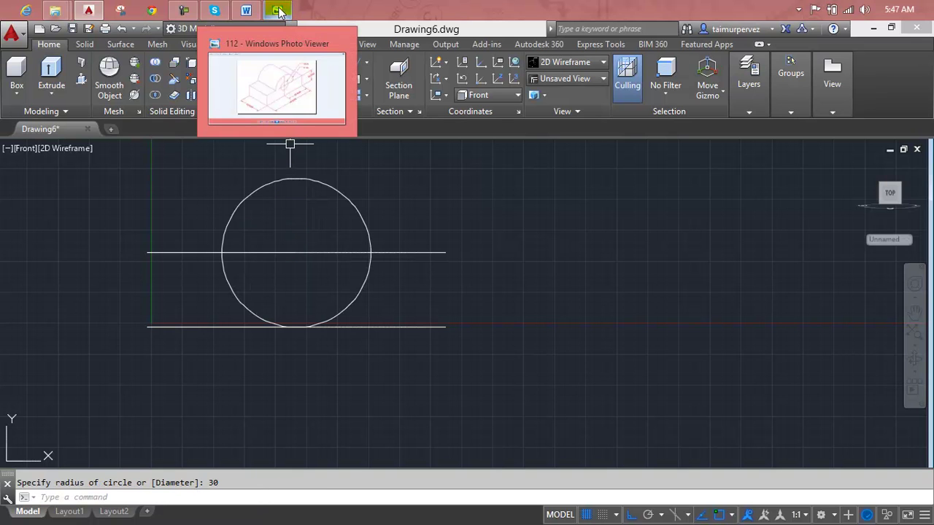
left_click(280, 12)
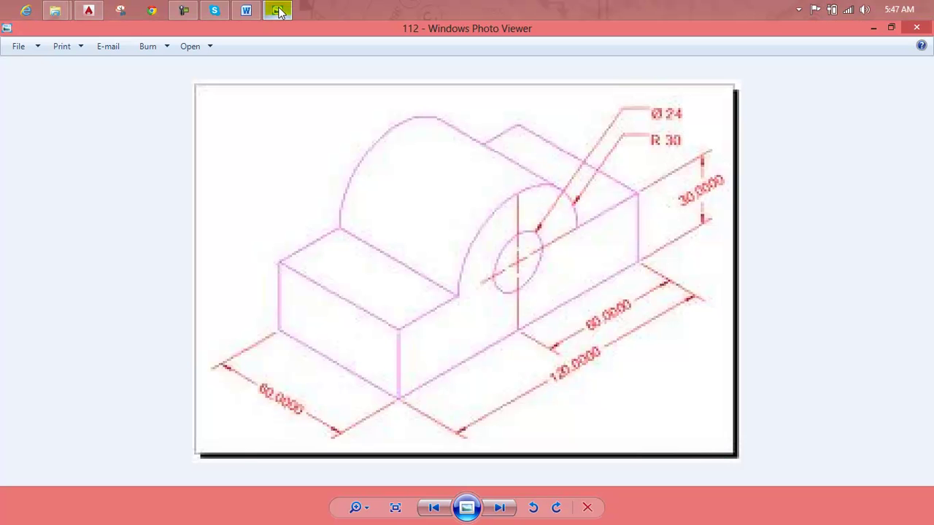
left_click(280, 12)
Step: Draw a Ø24 hole circle concentric with the radius-30 circle
key("Escape")
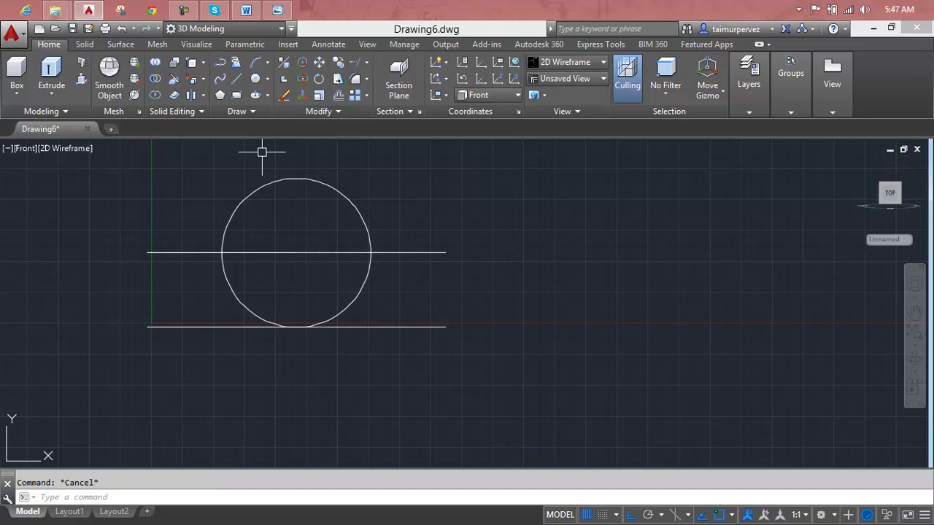
type("c")
key("Return")
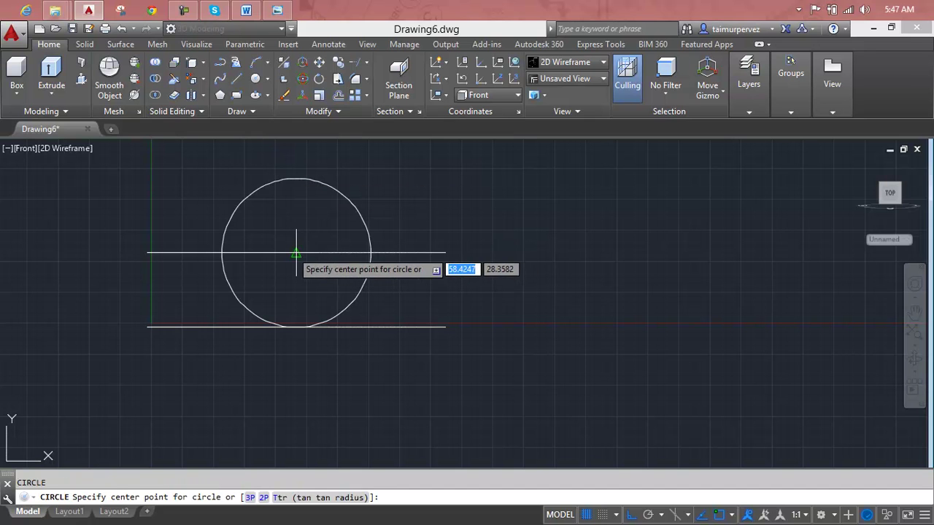
left_click(296, 253)
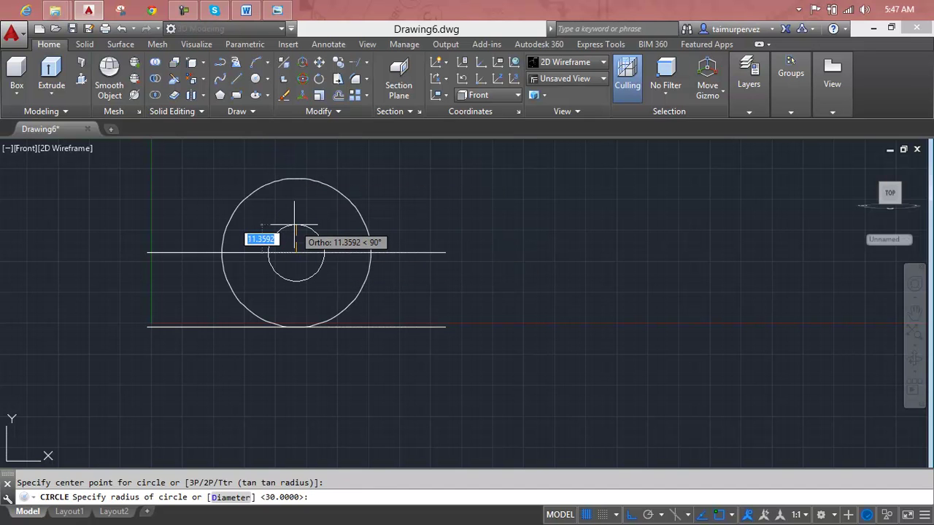
type("d")
key("Return")
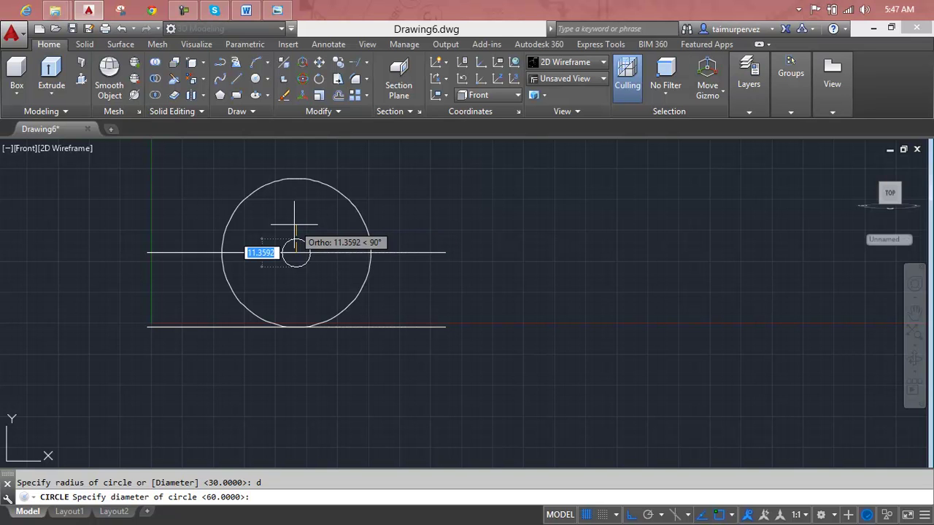
type("24")
key("Return")
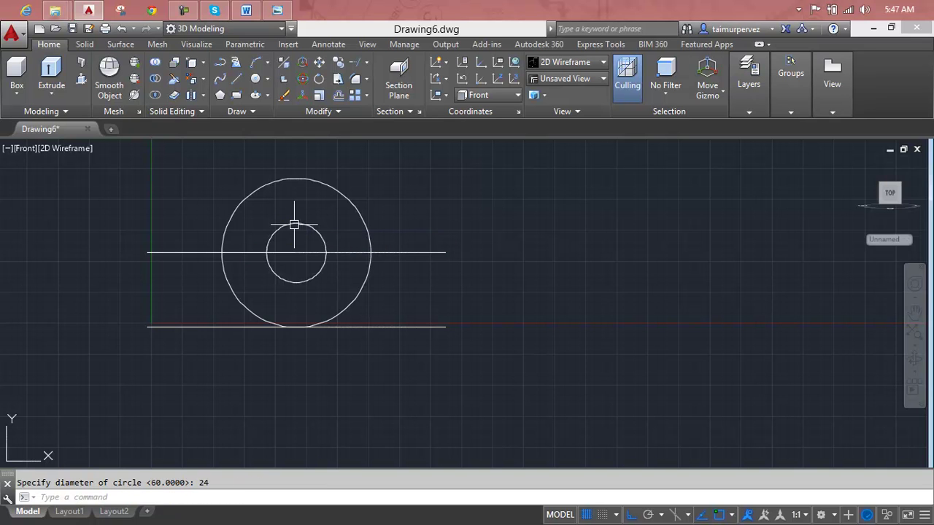
left_click(282, 10)
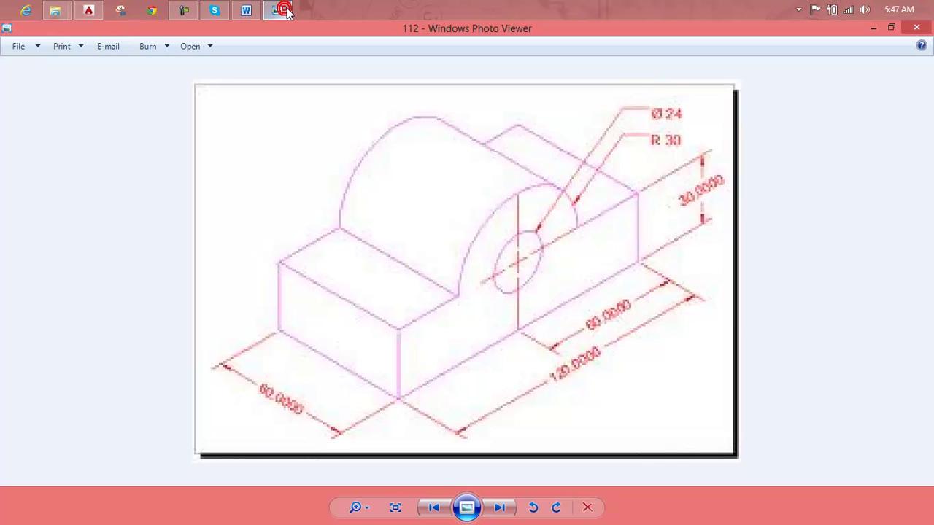
left_click(281, 10)
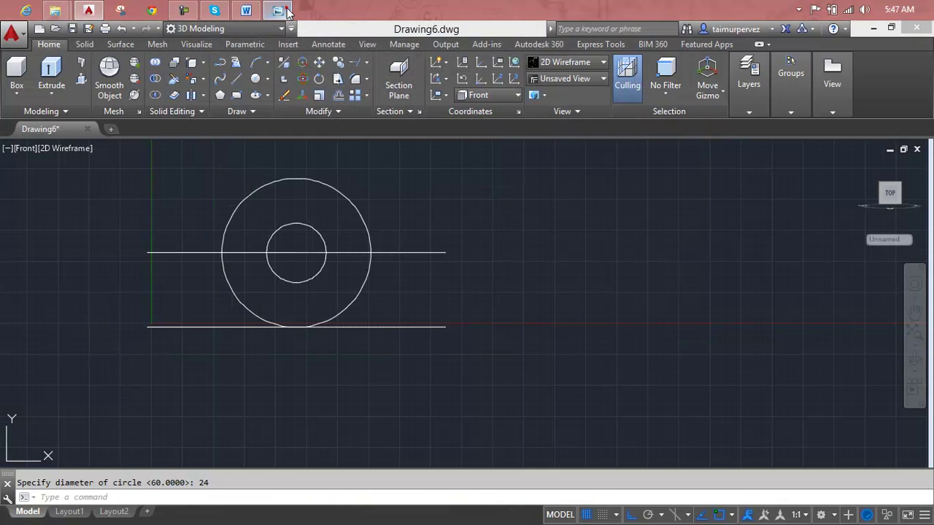
left_click(281, 10)
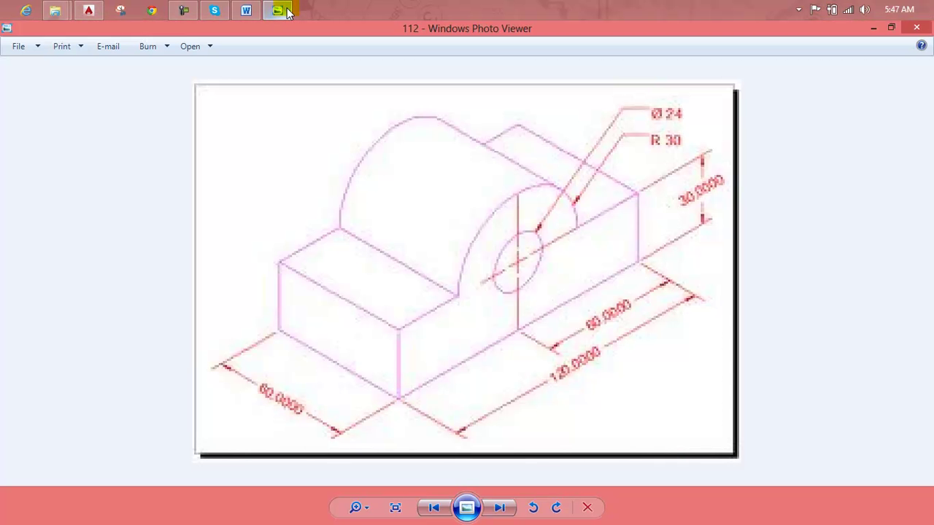
Step: Close the base rectangle with vertical lines joining the upper and lower lines' ends
left_click(287, 11)
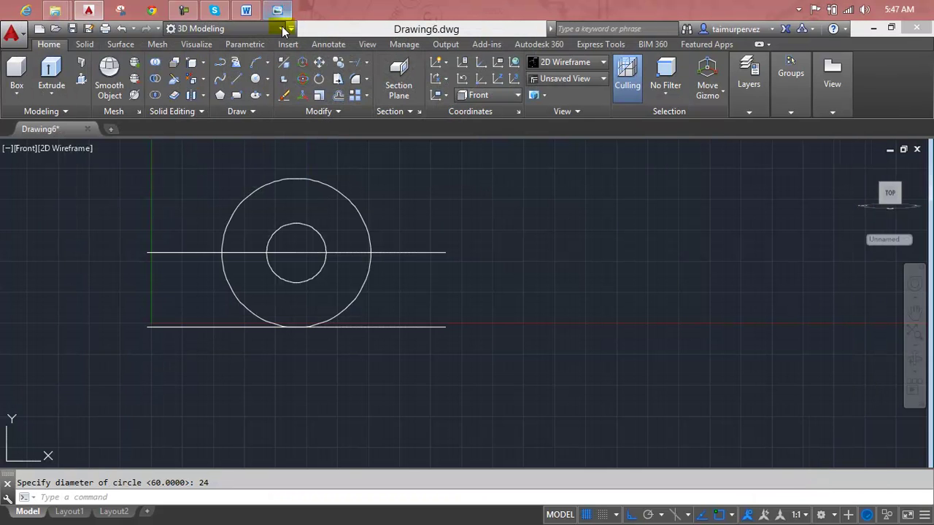
key("Escape")
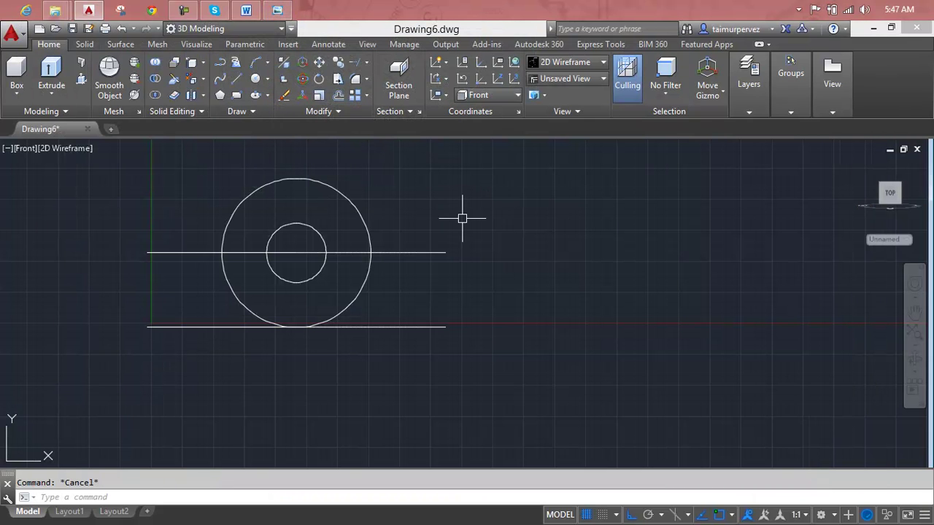
type("l")
key("Return")
left_click(445, 253)
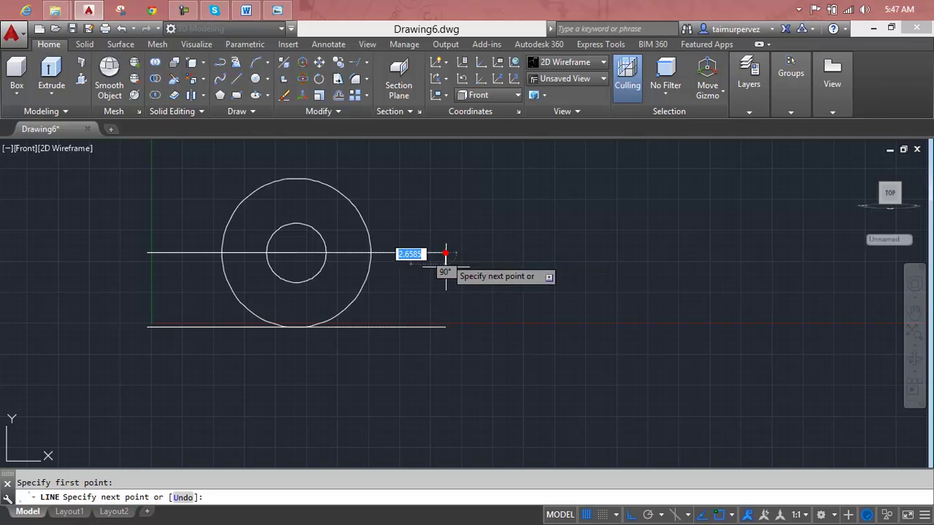
left_click(445, 327)
key("Return")
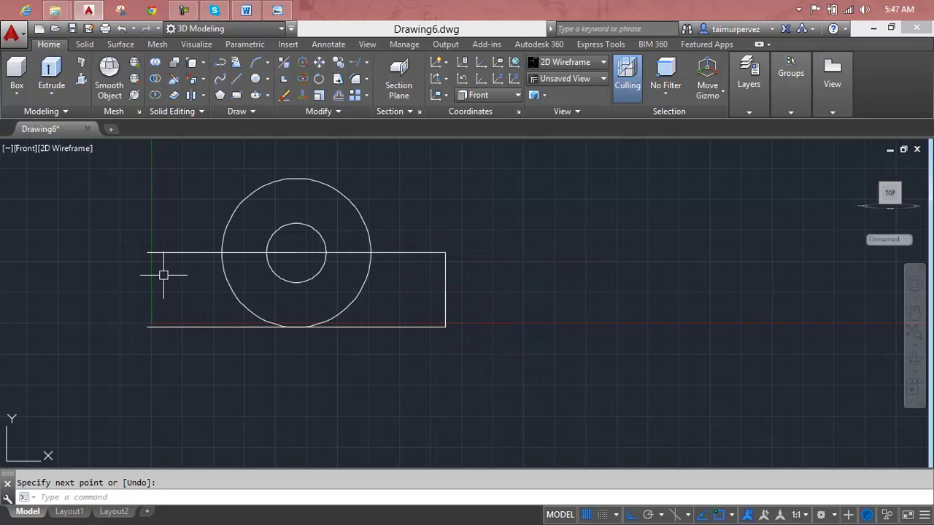
key("Return")
left_click(148, 252)
left_click(147, 326)
key("Escape")
Step: Trim the big circle's lower arcs and the top-edge piece inside the boss arch
type("tr")
key("Return")
left_click(241, 304)
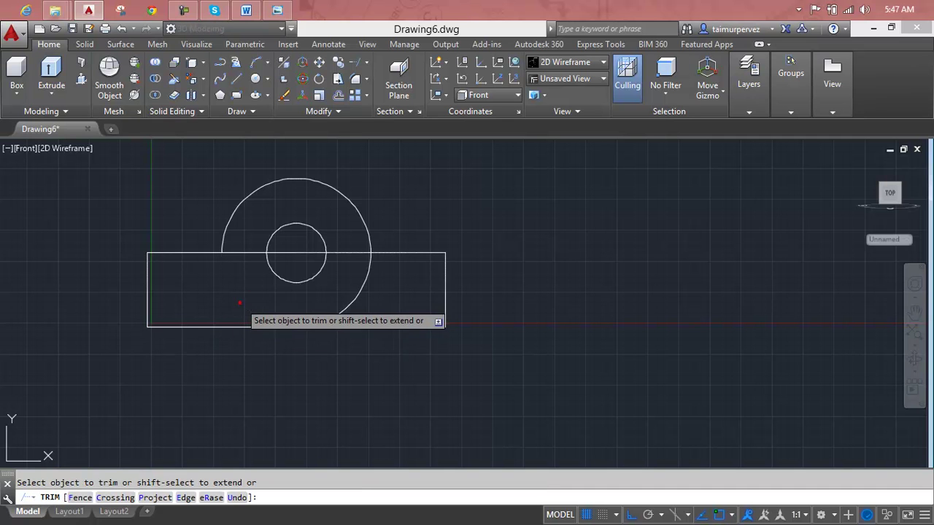
left_click(352, 302)
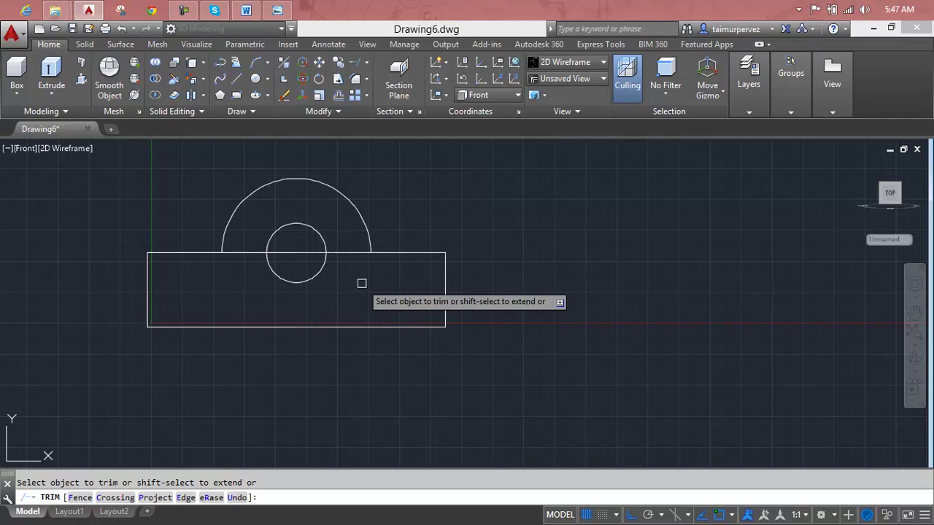
left_click(278, 8)
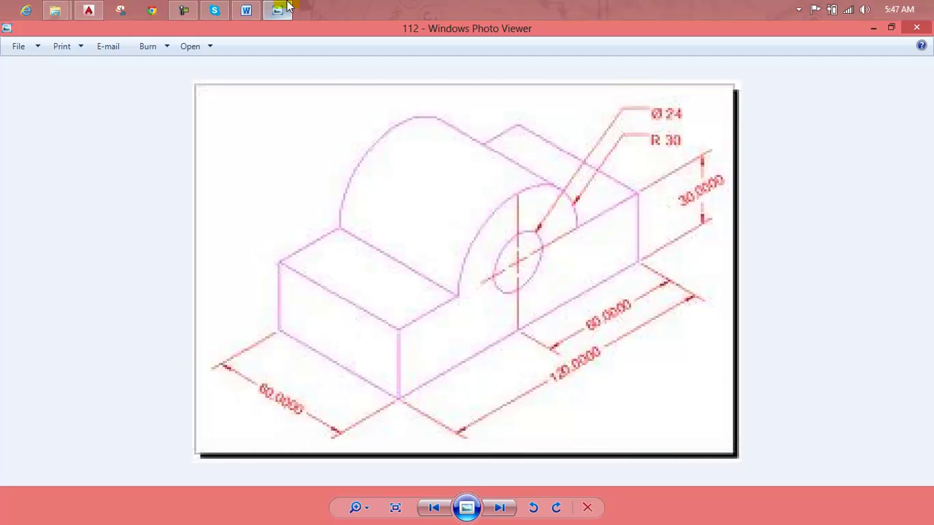
left_click(289, 5)
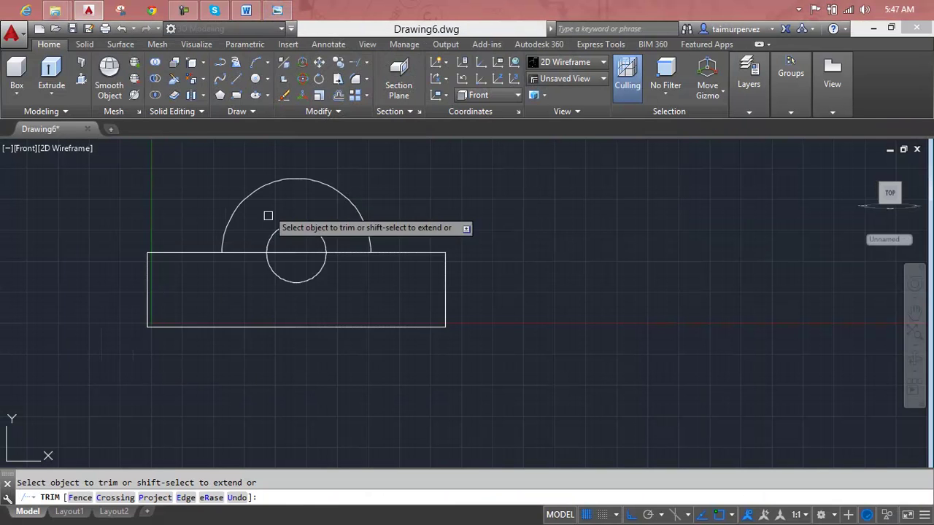
left_click(357, 254)
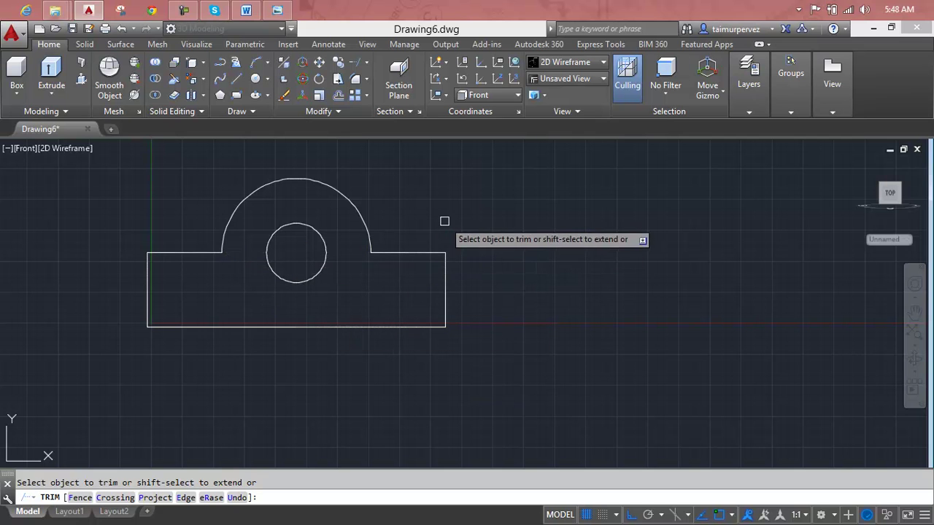
key("Escape")
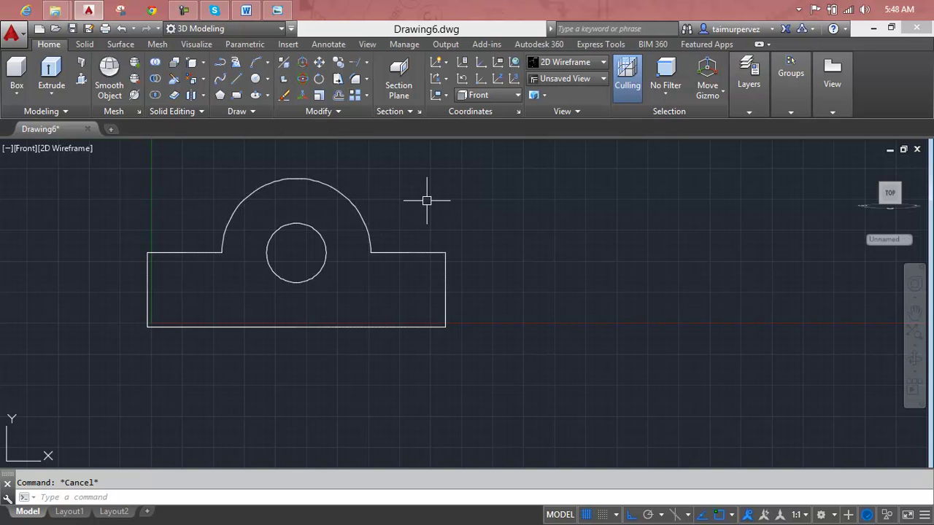
type("BO")
Step: Create boundary polylines by picking a point inside the profile
key("Return")
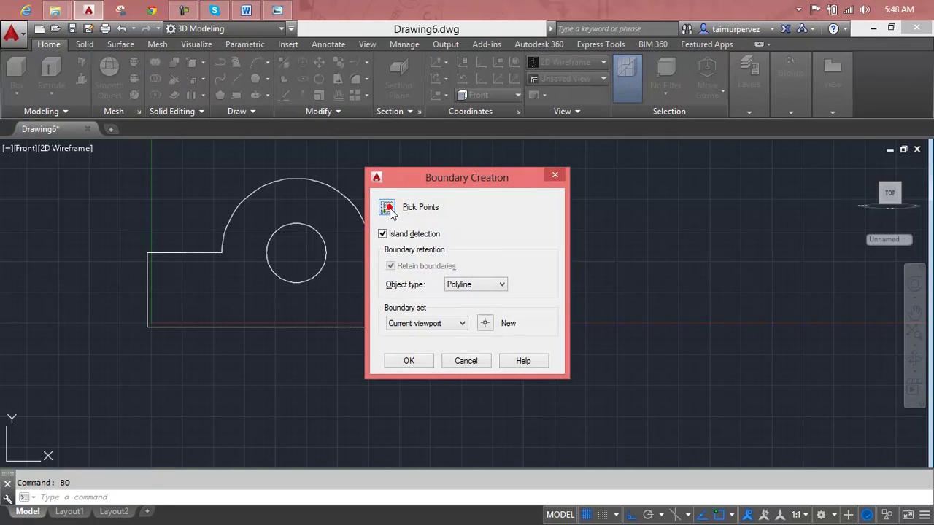
left_click(389, 209)
left_click(338, 236)
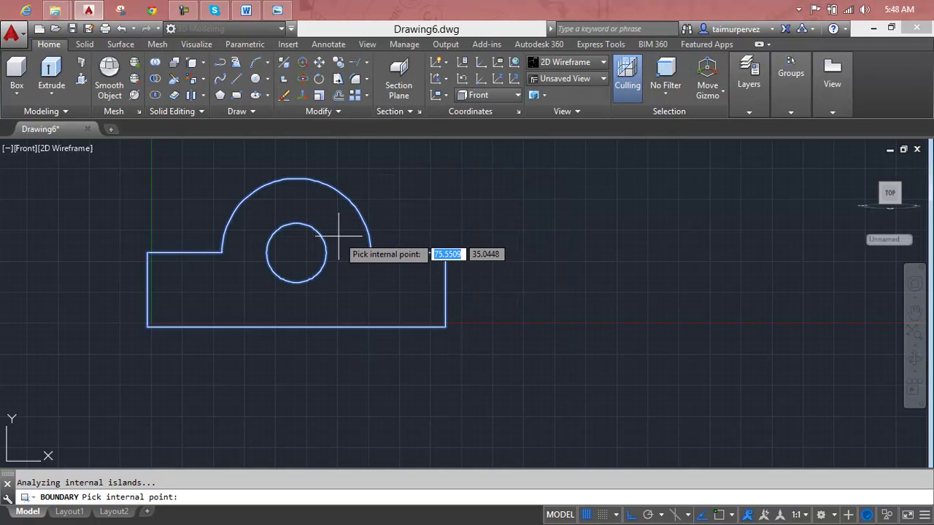
key("Return")
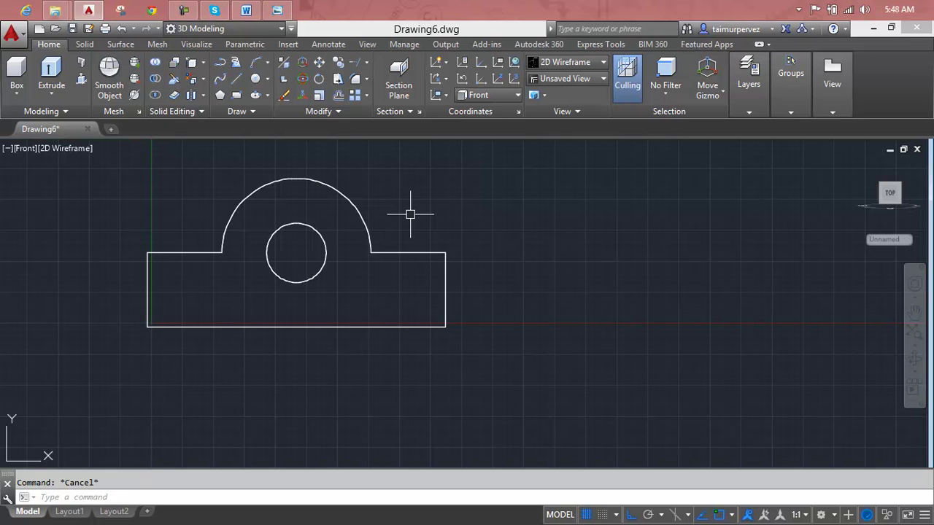
type("m")
Step: Move the new boundary outlines to the right of the original profile
key("Return")
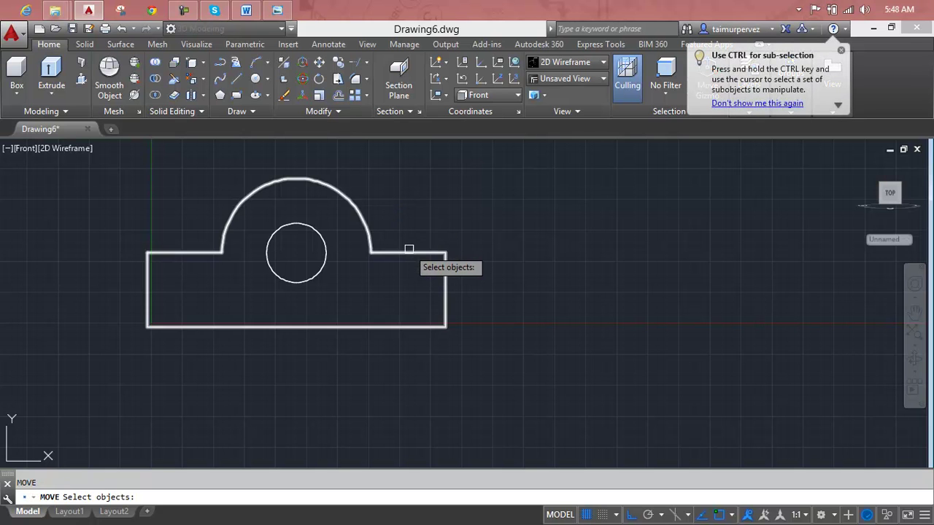
left_click(421, 197)
left_click(313, 251)
key("Return")
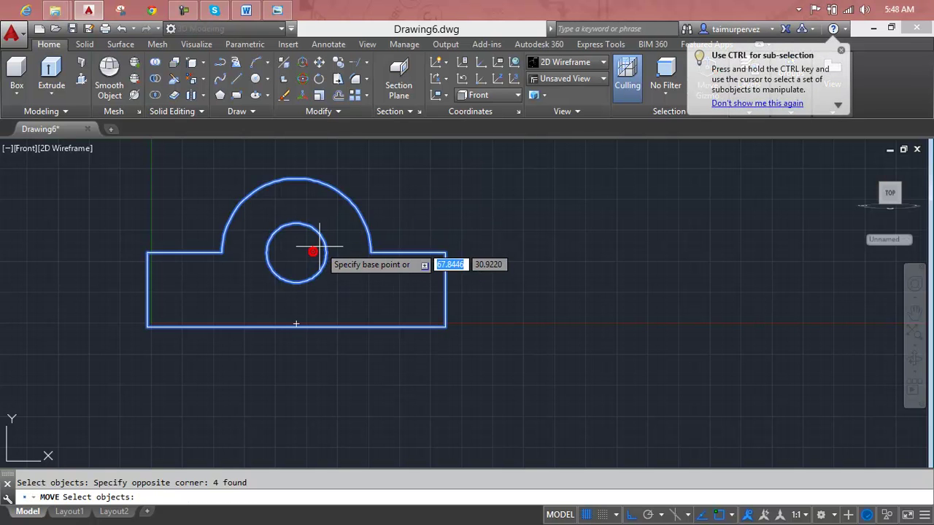
left_click(324, 243)
left_click(662, 239)
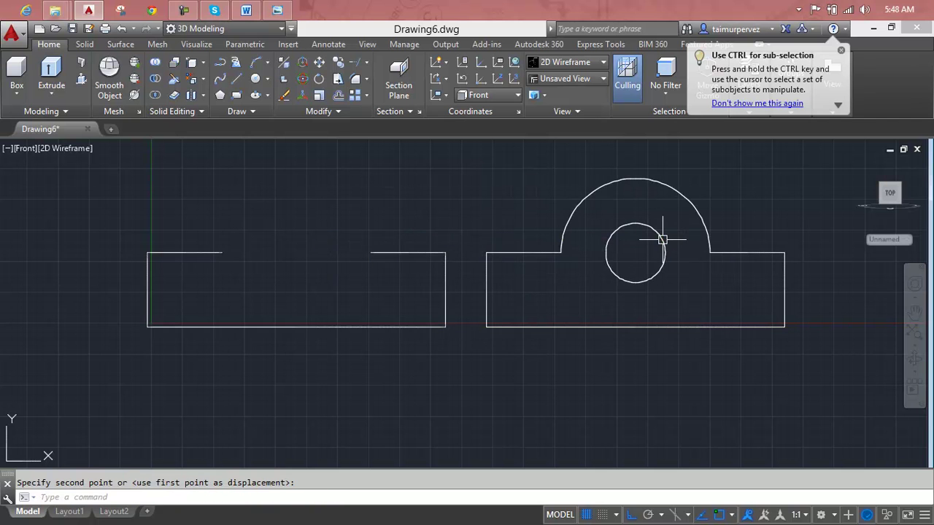
Step: Erase the leftover original lines and pan to recentre the profile
left_click(452, 235)
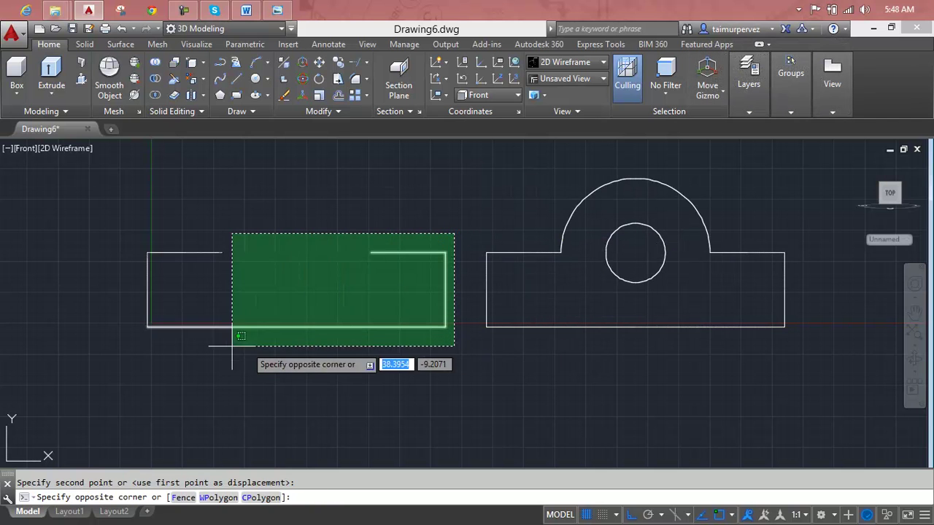
left_click(94, 343)
key("Delete")
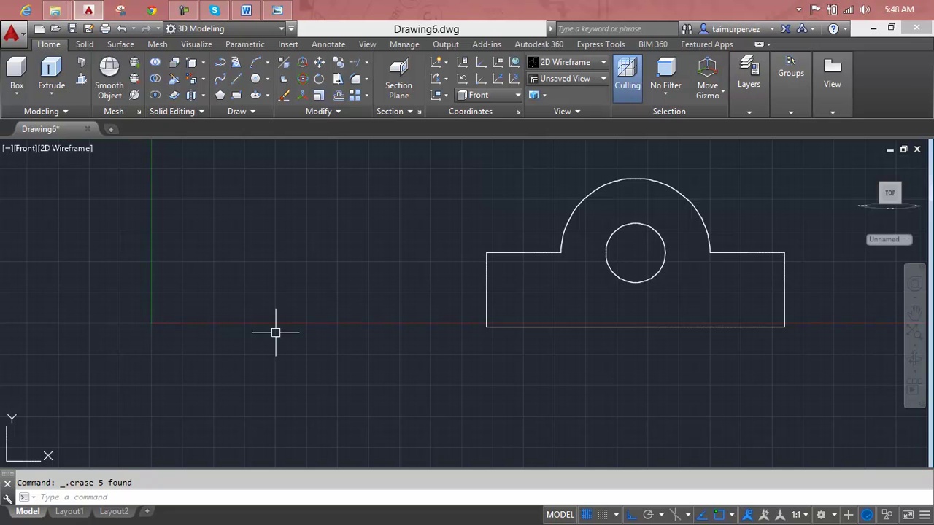
mouse_move(535, 266)
middle_mouse_down()
mouse_move(141, 292)
mouse_move(274, 290)
middle_mouse_up()
key("Escape")
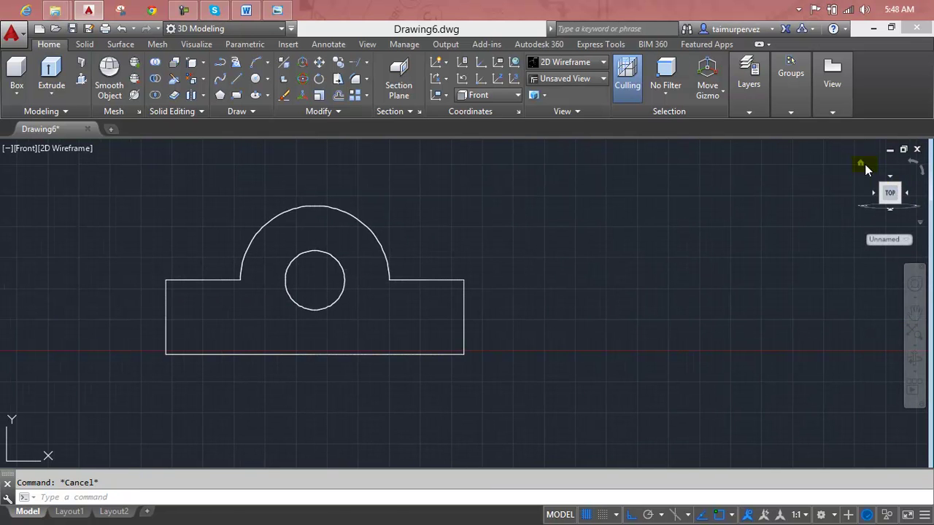
Step: From the isometric home view, press-pull the front profile 80 units deep into a solid block
left_click(861, 163)
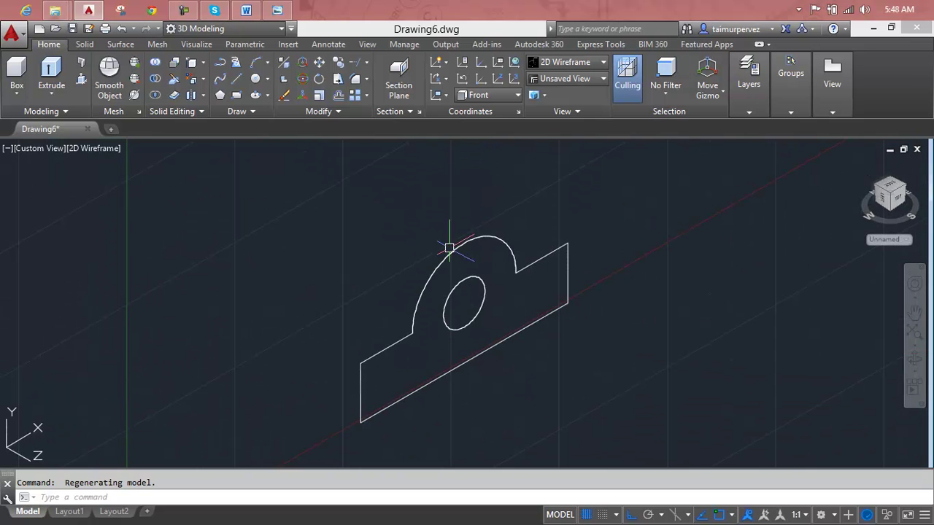
left_click(47, 149)
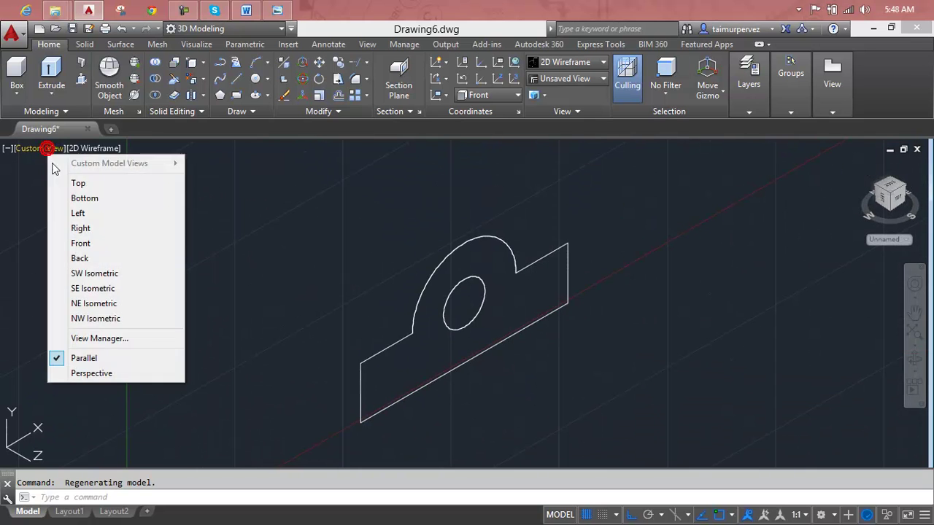
left_click(61, 180)
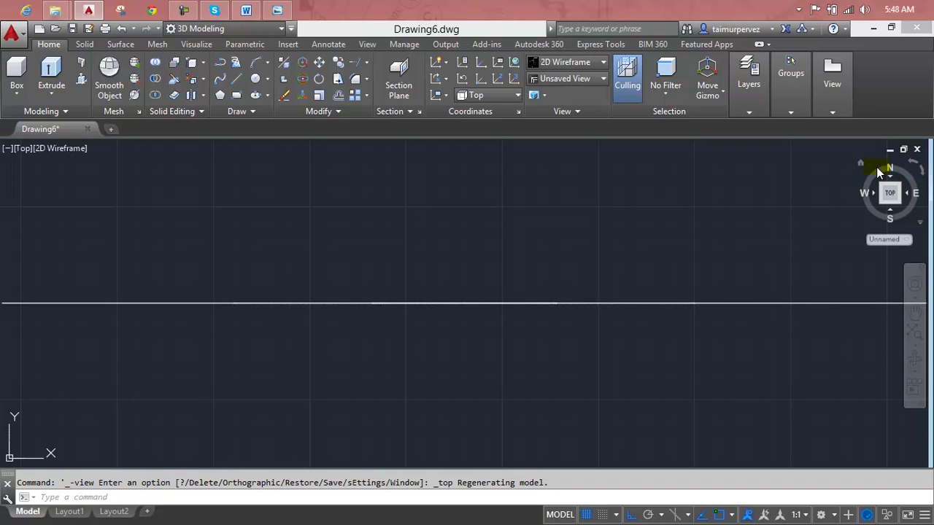
left_click(862, 163)
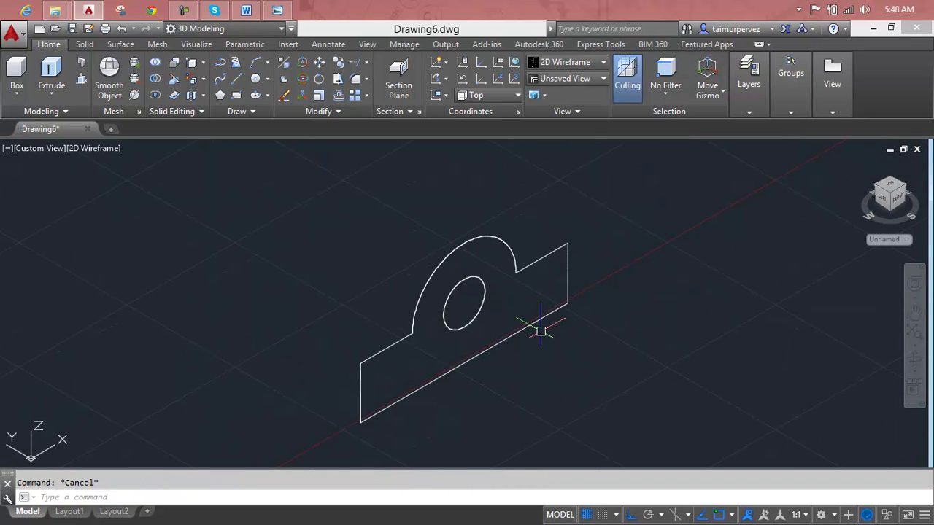
left_click(80, 80)
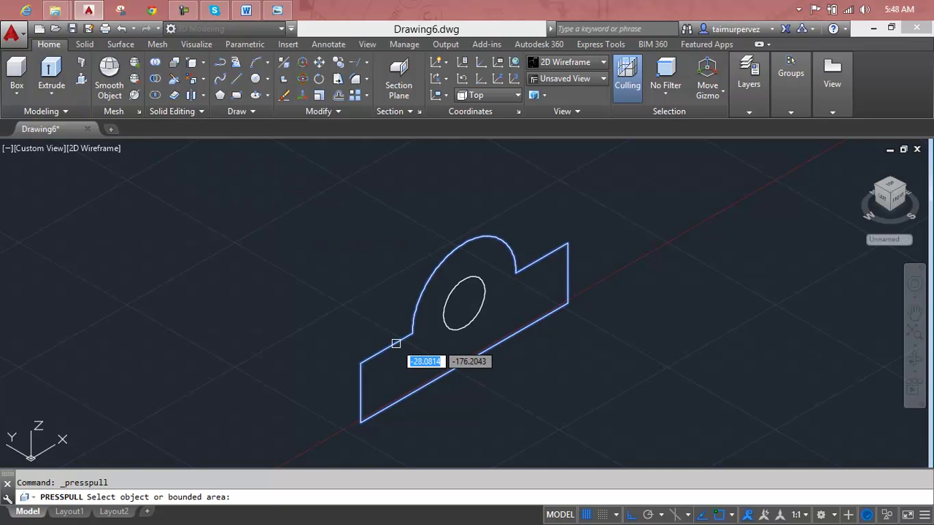
left_click(400, 342)
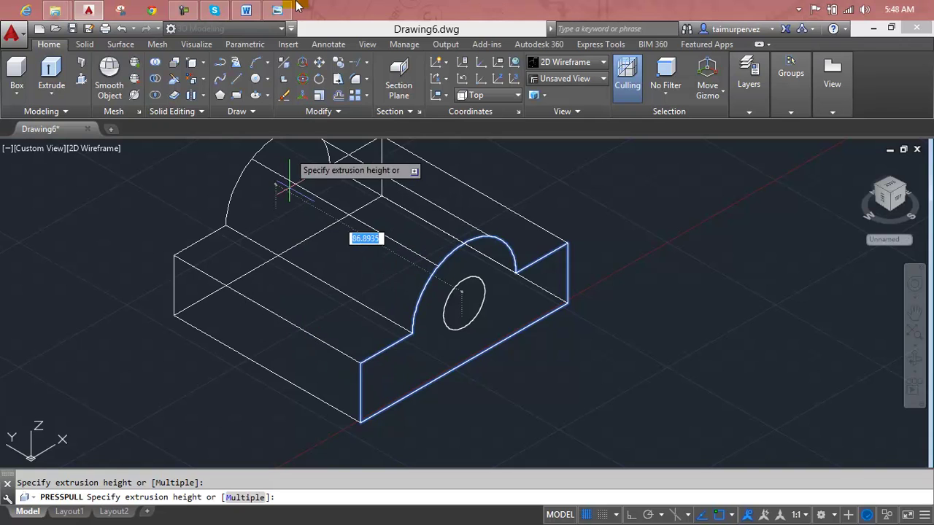
left_click(279, 10)
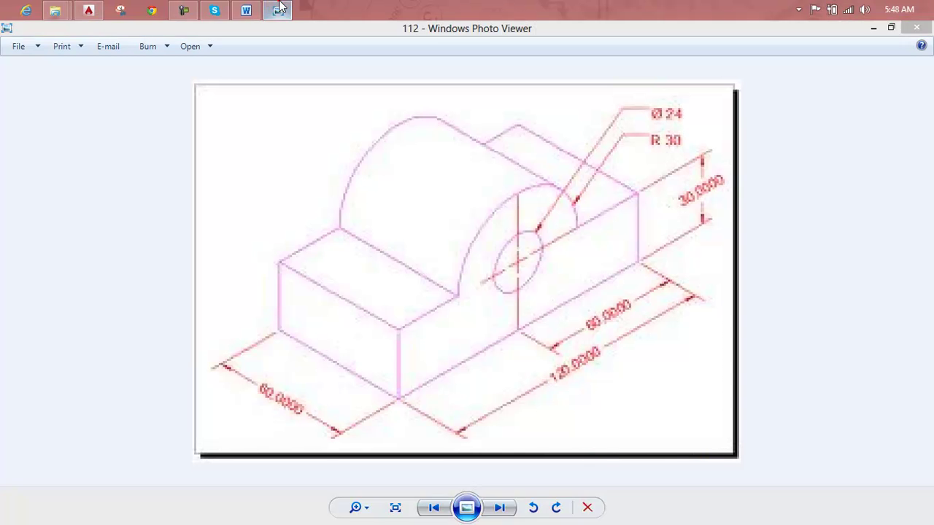
left_click(279, 9)
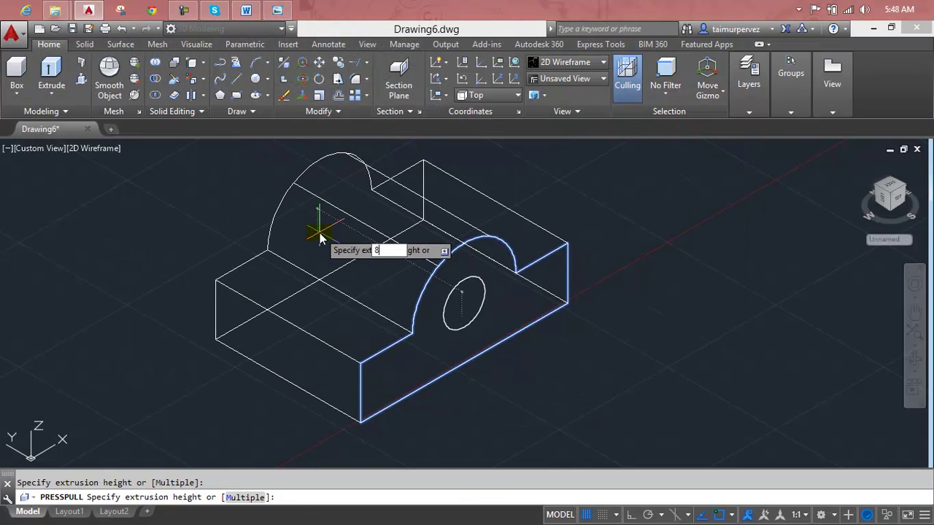
type("0")
key("Return")
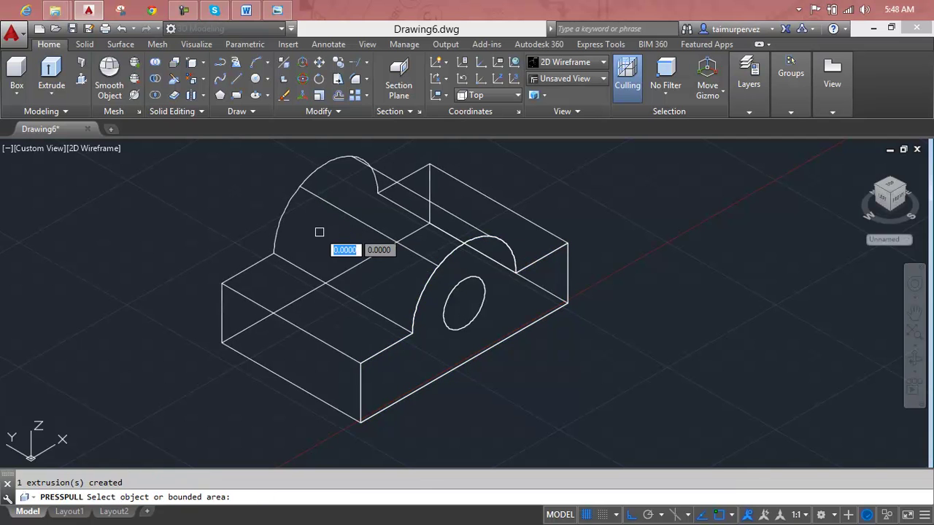
Step: Extrude the hole circle into a long cylinder through the block, redoing the first attempt
left_click(450, 292)
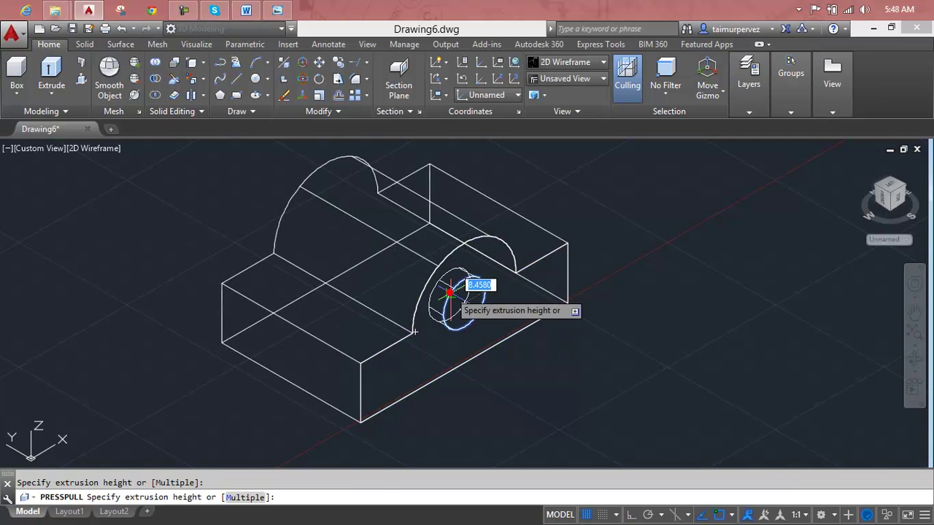
scroll(302, 264, "down", 2)
middle_click_drag(302, 264, 378, 307, "shift")
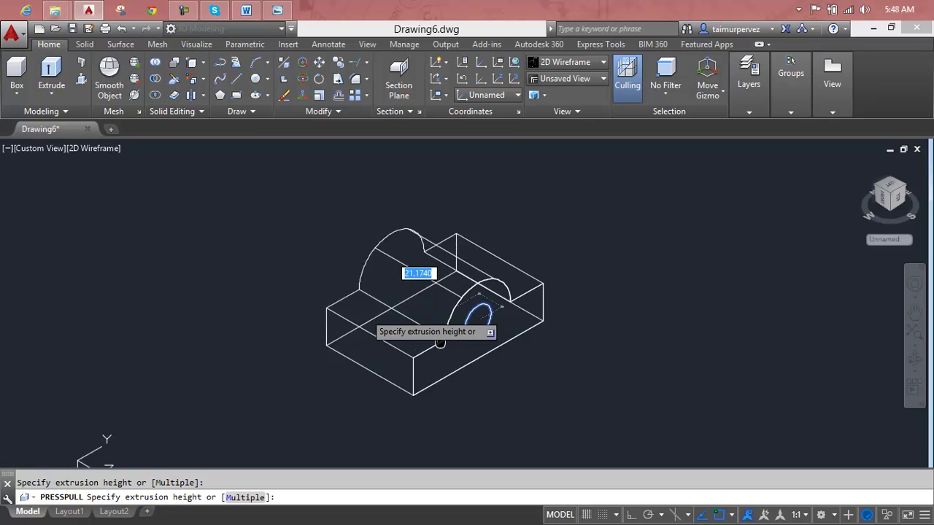
left_click(245, 266)
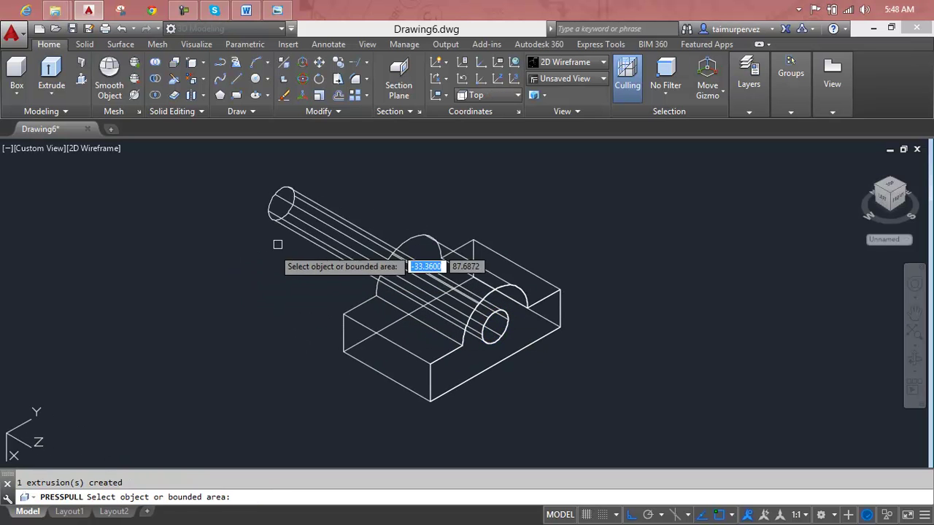
key("Escape")
left_click(285, 214)
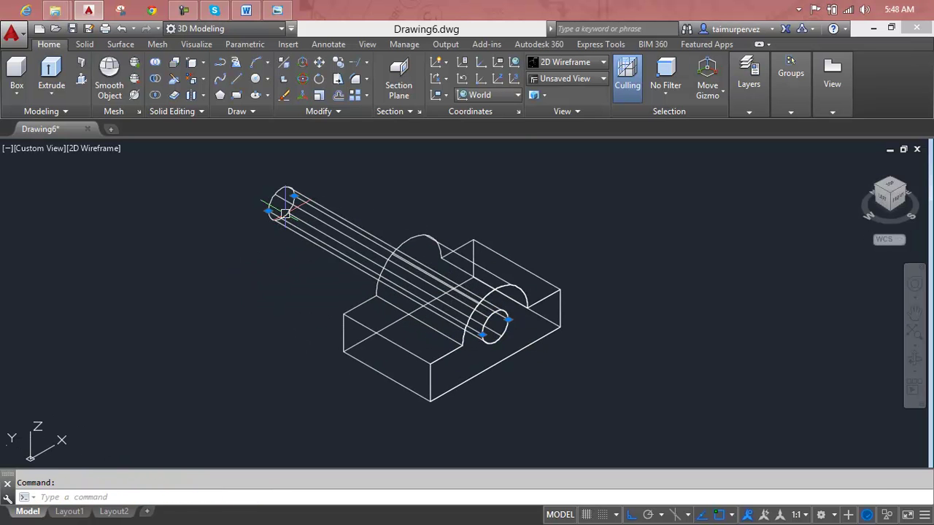
key("Delete")
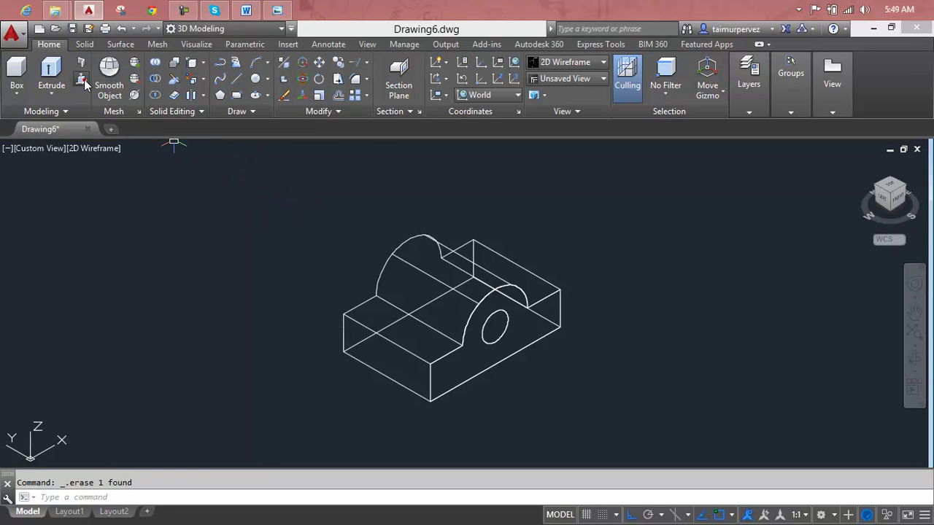
left_click(82, 79)
left_click(499, 328)
left_click(232, 222)
key("Escape")
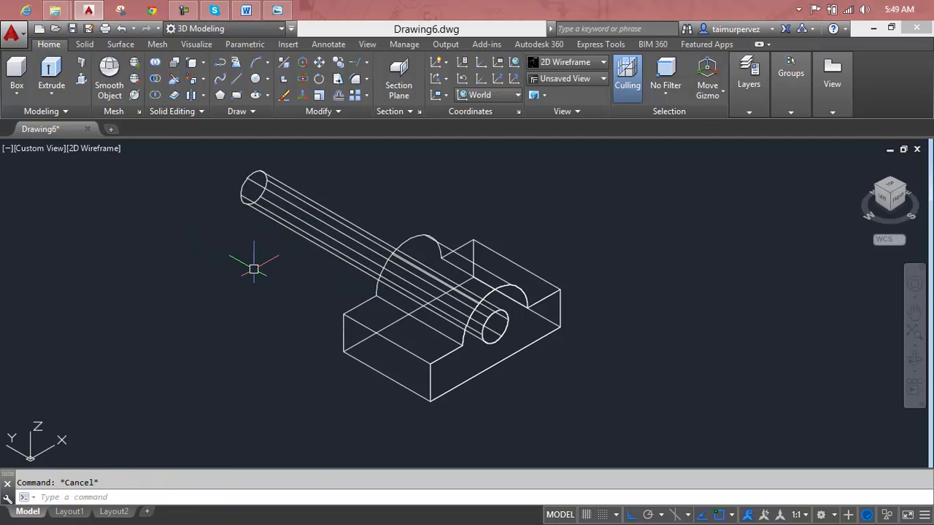
Step: Subtract the long cylinder from the block, leaving a Ø24 through-hole in the boss
type("Su")
key("Return")
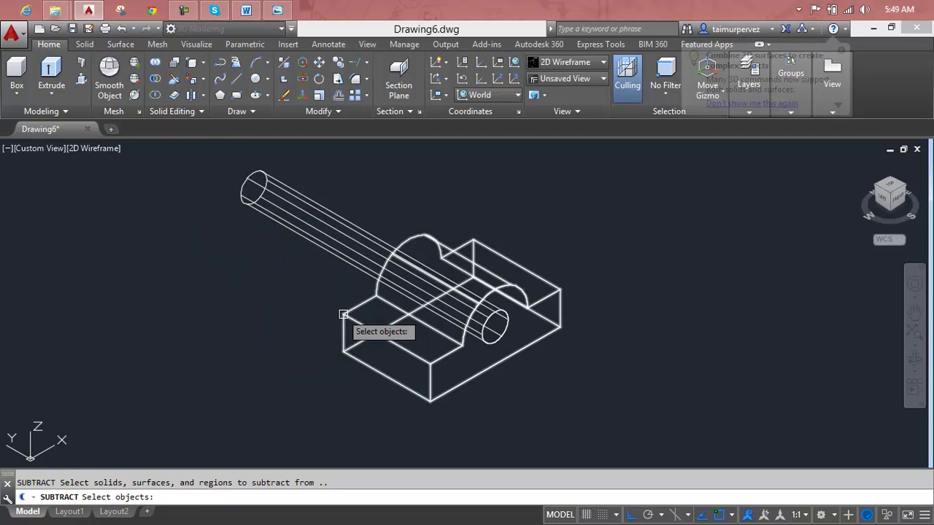
key("Return")
left_click(346, 245)
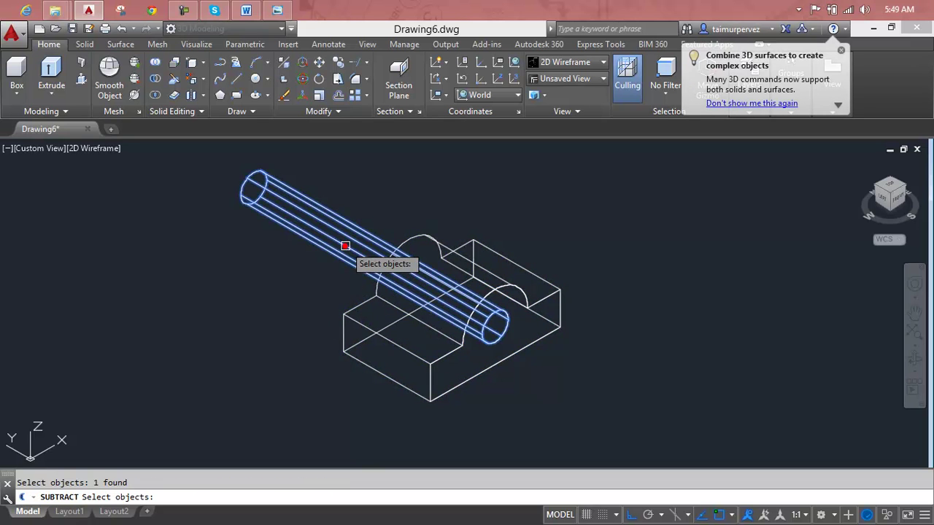
key("Return")
key("Escape")
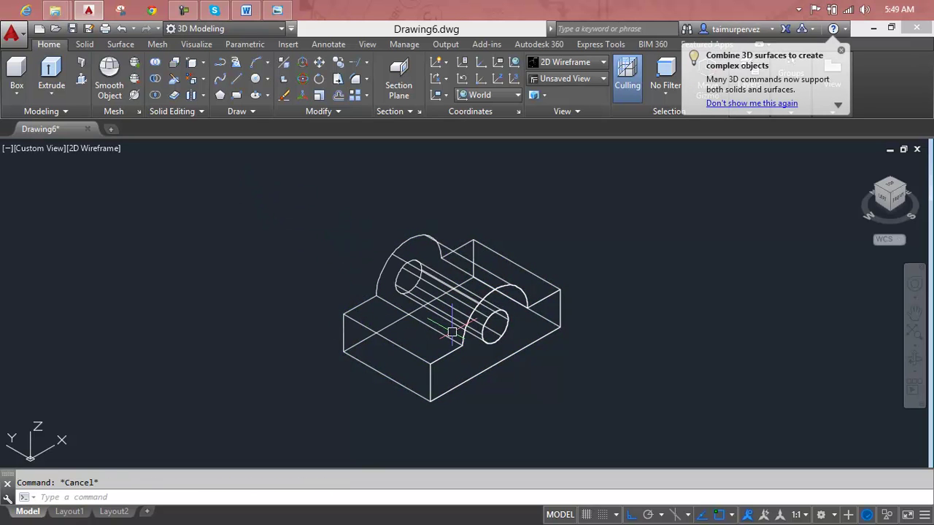
Step: Apply the Realistic visual style and zoom in toward a near-front view of the block
left_click(577, 67)
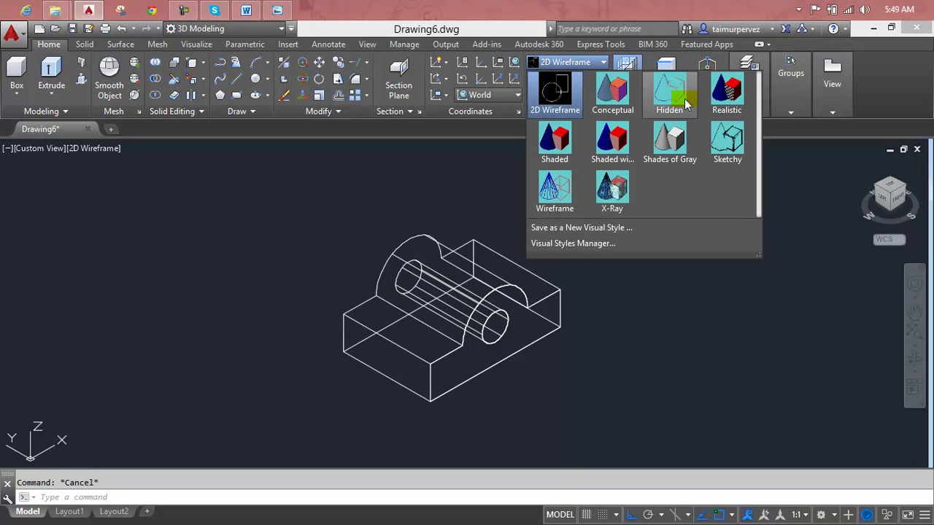
left_click(730, 93)
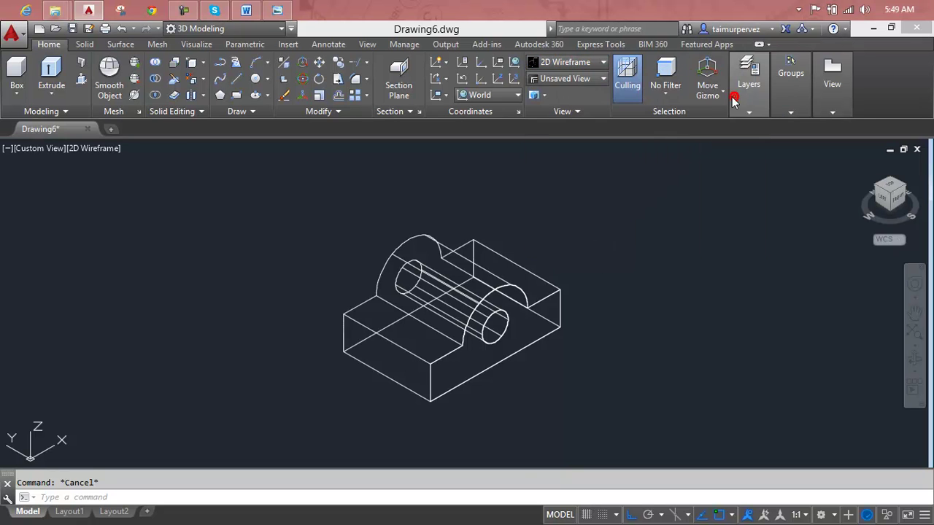
mouse_move(536, 324)
middle_mouse_down("shift")
mouse_move(488, 297)
mouse_move(491, 321)
mouse_move(441, 341)
middle_mouse_up("shift")
scroll(484, 323, "up", 2)
scroll(467, 328, "up", 2)
scroll(445, 338, "up", 2)
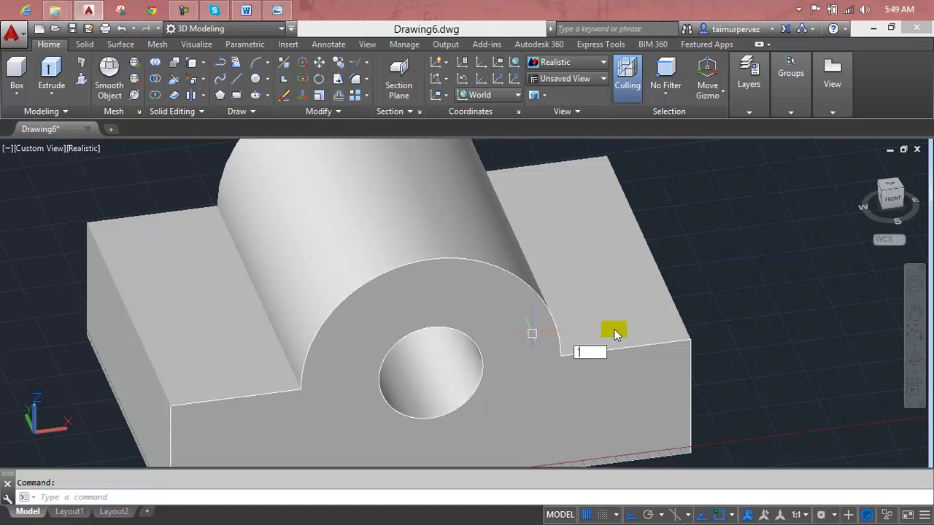
Step: Orbit and zoom around the shaded solid to inspect the boss and hole from side and top
left_click(572, 326)
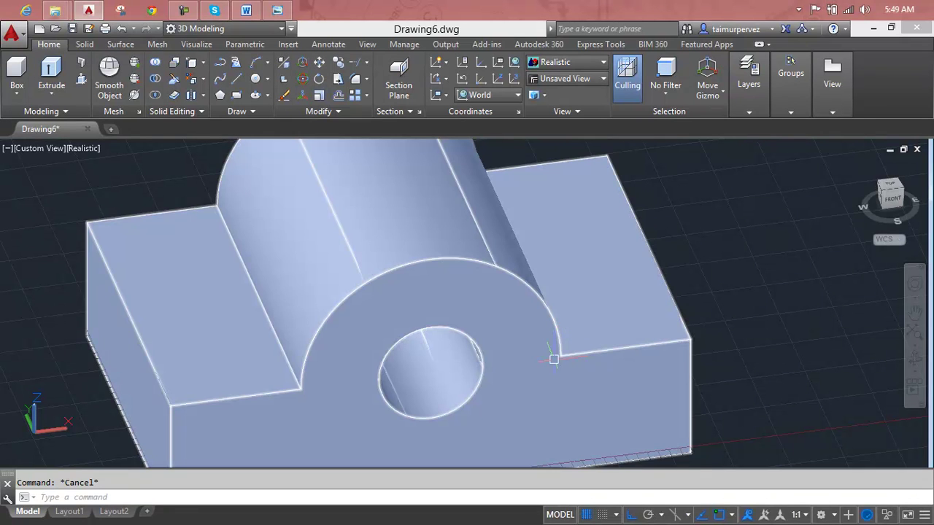
mouse_move(554, 370)
middle_mouse_down("shift")
mouse_move(388, 302)
mouse_move(406, 332)
mouse_move(553, 323)
mouse_move(530, 340)
mouse_move(542, 317)
mouse_move(548, 322)
mouse_move(540, 326)
mouse_move(536, 319)
mouse_move(621, 317)
mouse_move(503, 328)
mouse_move(466, 356)
mouse_move(483, 291)
middle_mouse_up("shift")
scroll(494, 329, "down", 2)
scroll(495, 336, "down", 1)
mouse_move(505, 259)
middle_mouse_down("shift")
mouse_move(513, 241)
mouse_move(475, 283)
middle_mouse_up("shift")
scroll(394, 357, "up", 3)
mouse_move(394, 358)
middle_mouse_down("shift")
mouse_move(454, 266)
mouse_move(444, 238)
middle_mouse_up("shift")
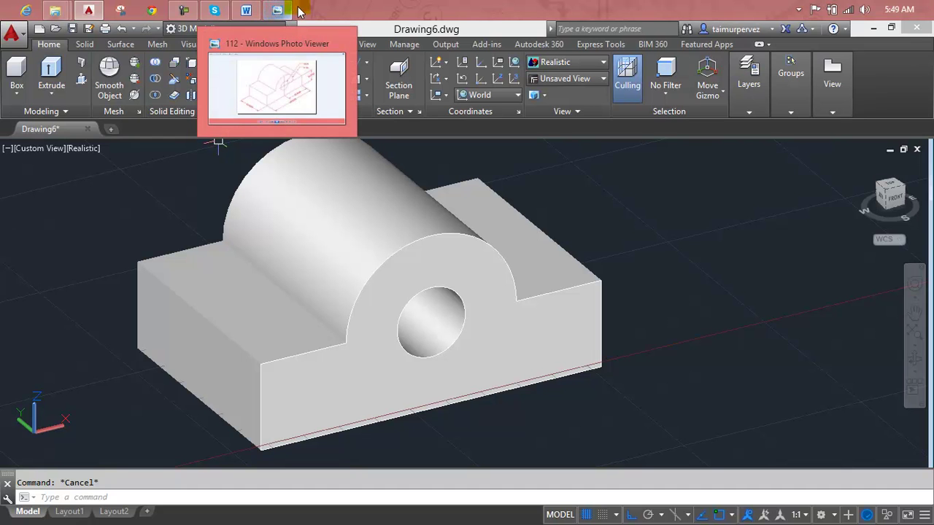
mouse_move(55, 10)
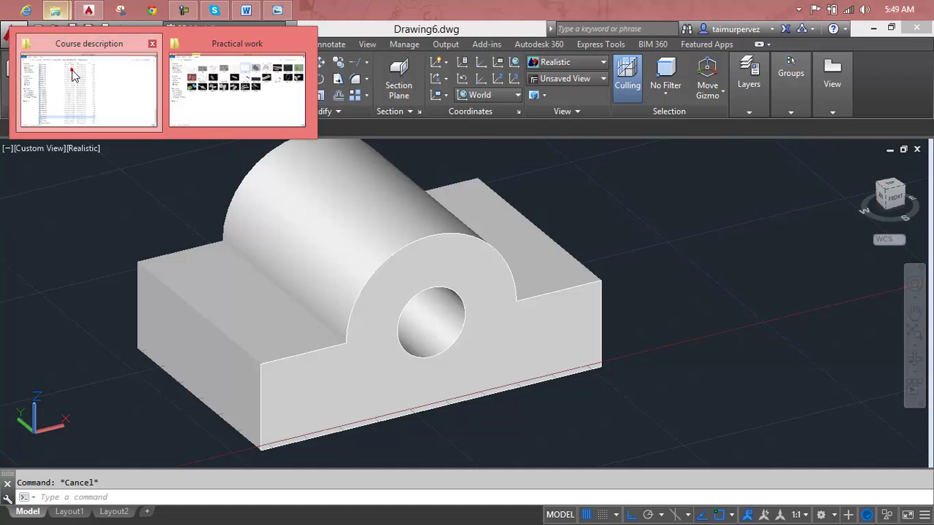
Step: Open Mechanical_Drawing_Problems_raw.pdf from F: > AutoCad > Autocad 2015 > Mechanical > drawings
left_click(73, 76)
left_click(46, 121)
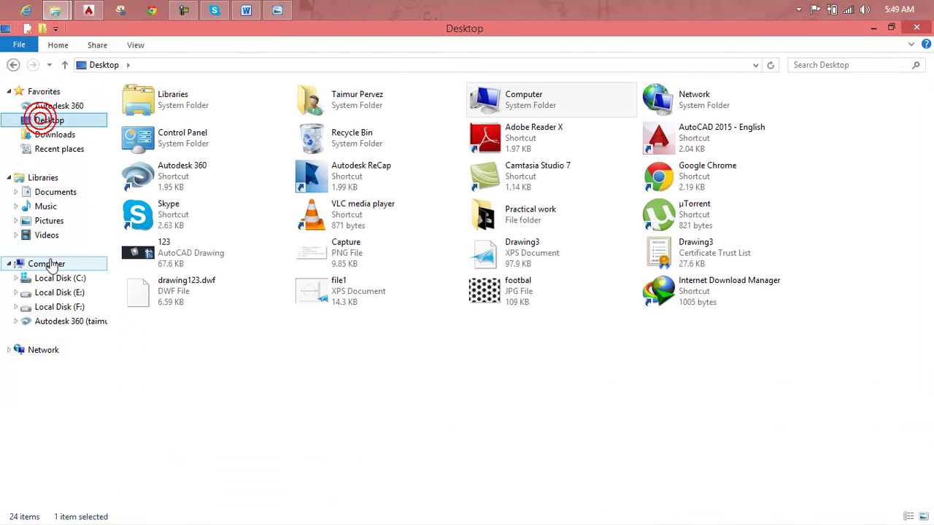
left_click(59, 308)
left_click(158, 106)
left_click(184, 121)
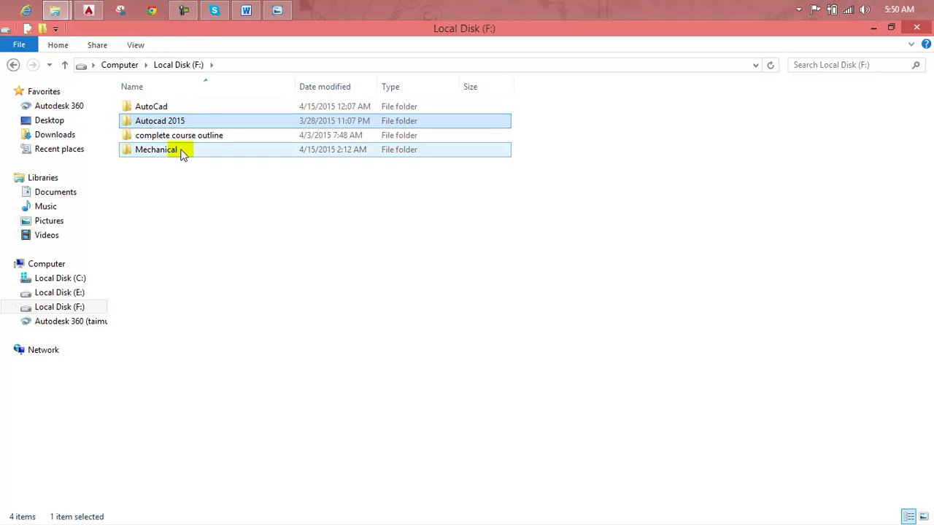
double_click(183, 153)
double_click(173, 121)
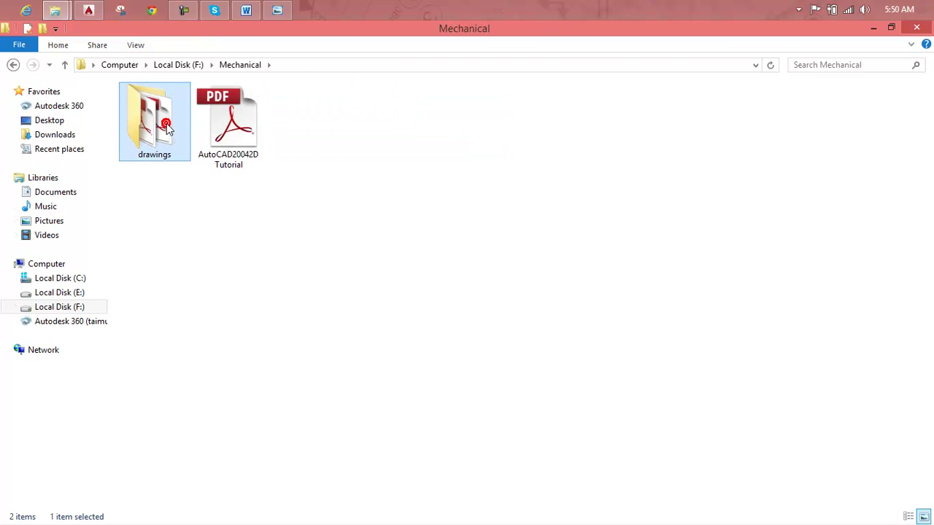
left_click(198, 370)
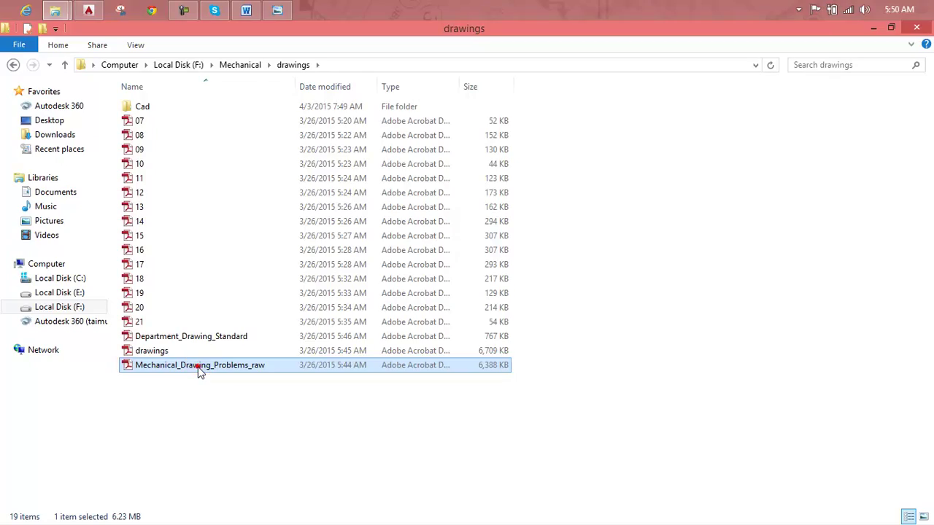
double_click(201, 370)
scroll(409, 182, "down", 5)
Step: Scroll forward through the PDF to page 68, the Plate 15A Footstool specification
scroll(437, 295, "down", 5)
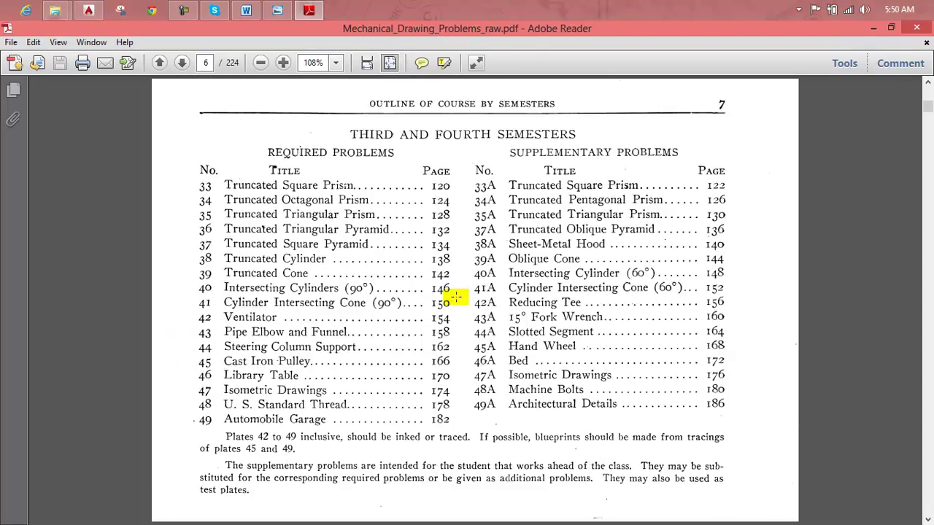
scroll(458, 294, "down", 5)
scroll(458, 294, "down", 10)
scroll(457, 294, "down", 3)
scroll(458, 294, "down", 8)
scroll(457, 294, "down", 5)
scroll(457, 294, "down", 5)
scroll(458, 294, "down", 3)
scroll(457, 294, "down", 3)
scroll(458, 294, "down", 5)
scroll(458, 294, "down", 5)
scroll(456, 294, "up", 3)
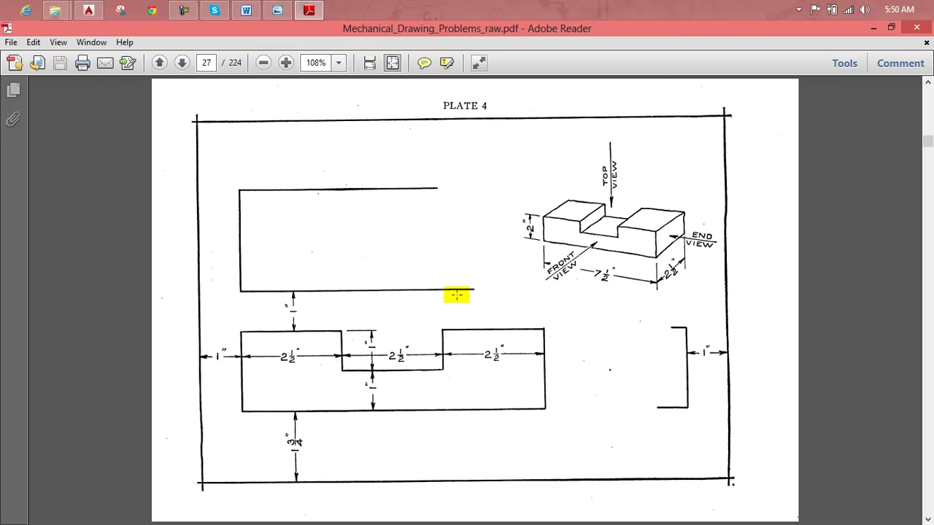
scroll(575, 248, "down", 3)
scroll(502, 246, "down", 5)
scroll(503, 251, "down", 3)
scroll(535, 256, "down", 3)
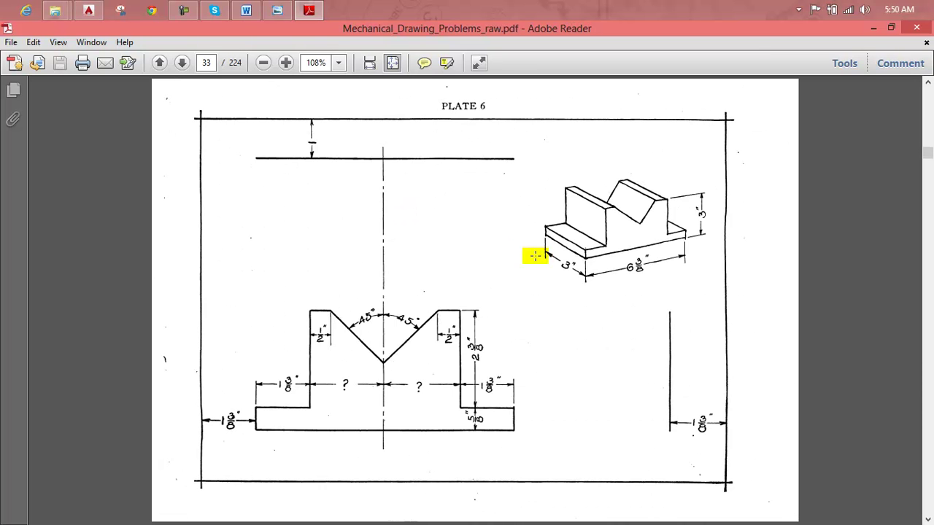
scroll(548, 256, "down", 3)
scroll(566, 255, "down", 3)
scroll(575, 252, "down", 3)
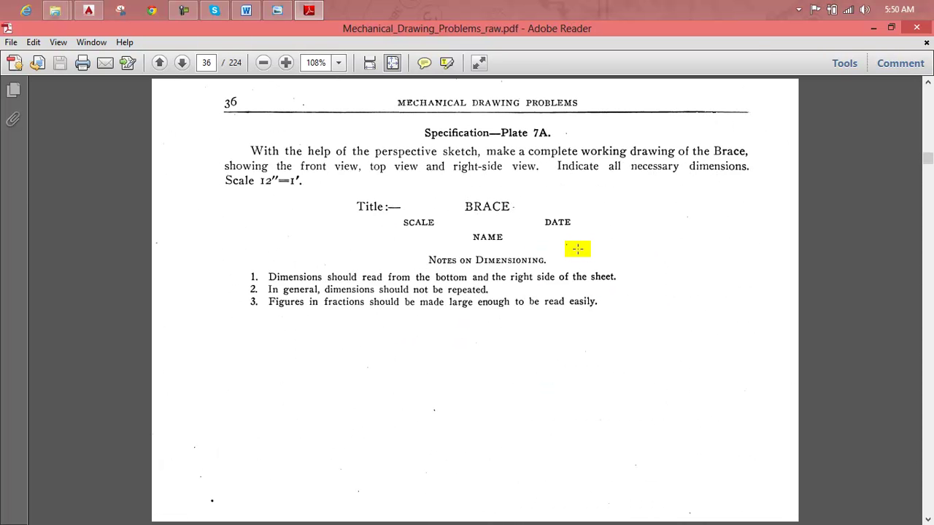
scroll(576, 252, "down", 3)
scroll(573, 251, "down", 3)
scroll(598, 251, "down", 5)
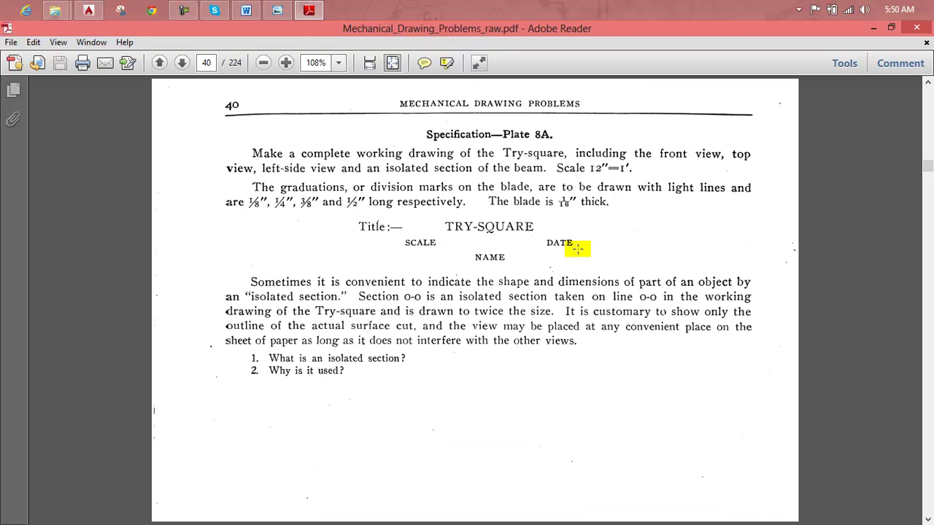
scroll(577, 249, "up", 3)
scroll(592, 250, "down", 3)
scroll(592, 250, "down", 3)
scroll(593, 250, "down", 3)
scroll(592, 251, "down", 3)
scroll(591, 251, "down", 3)
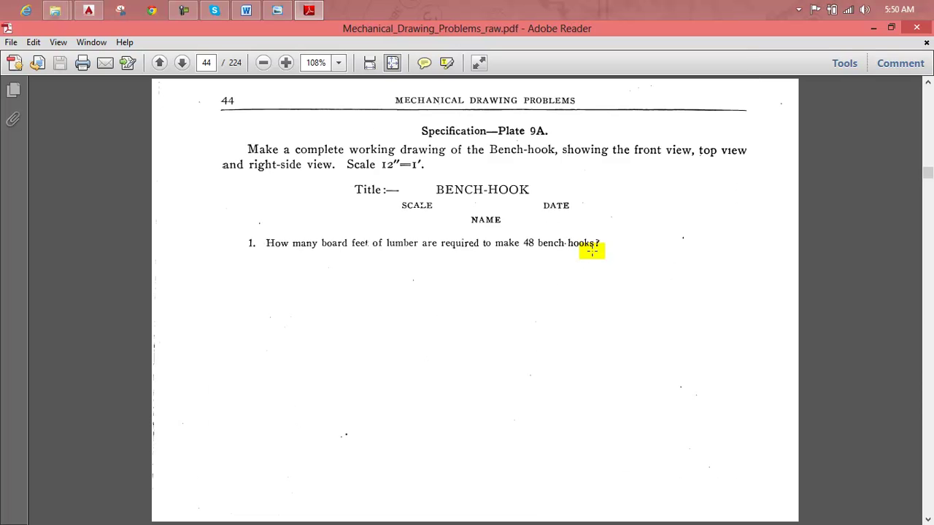
scroll(592, 251, "down", 3)
scroll(592, 251, "down", 3)
scroll(592, 251, "down", 6)
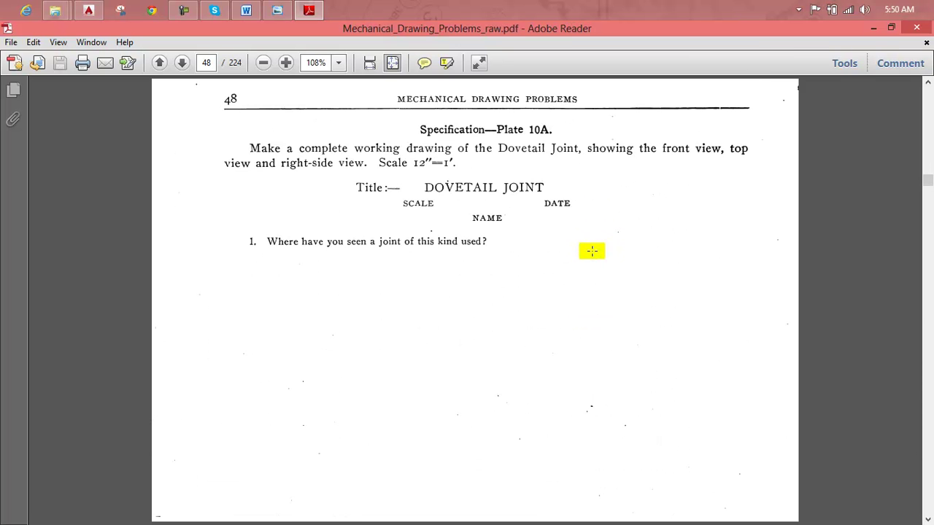
scroll(591, 251, "down", 3)
scroll(592, 251, "down", 3)
scroll(592, 251, "down", 3)
scroll(592, 251, "down", 3)
scroll(592, 251, "down", 3)
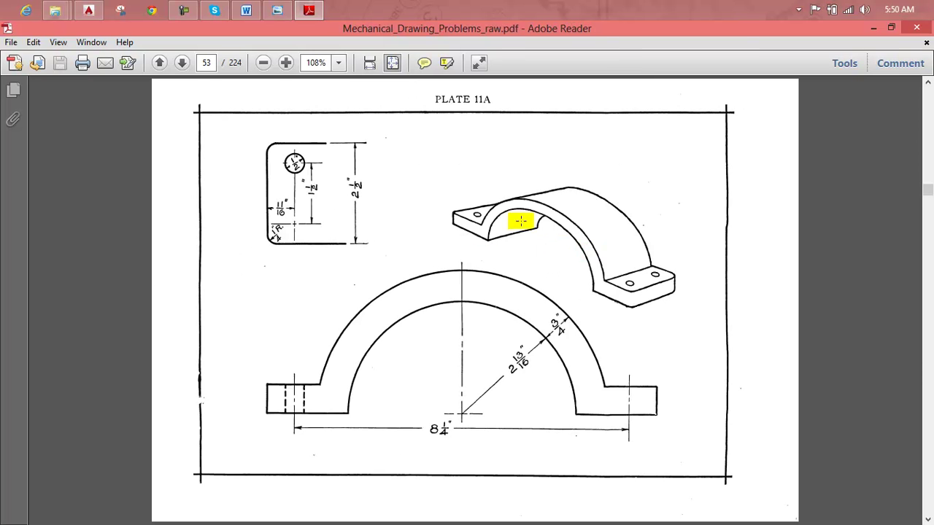
scroll(515, 269, "down", 6)
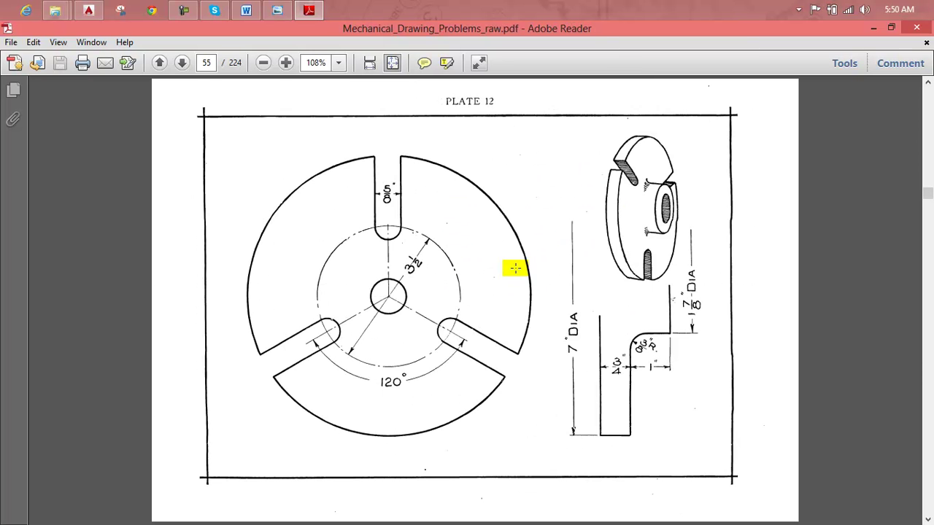
scroll(500, 246, "down", 3)
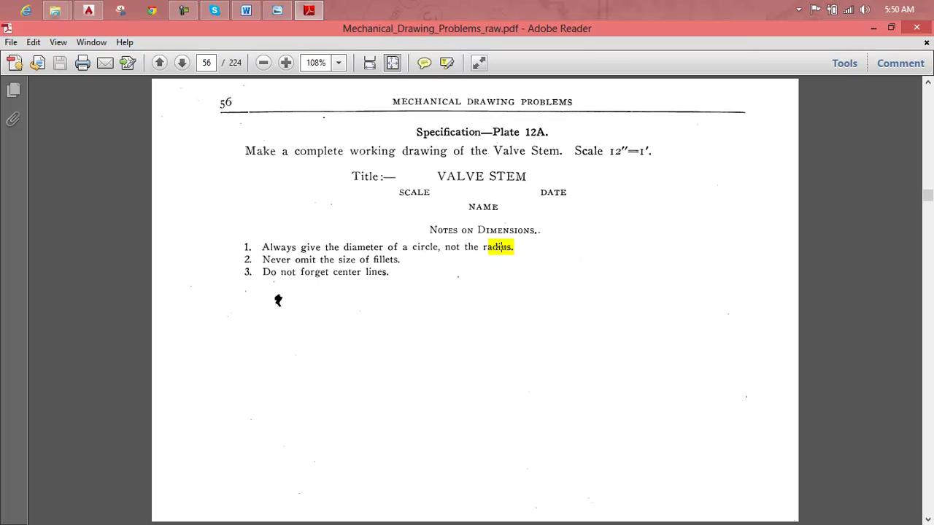
scroll(500, 246, "down", 3)
scroll(499, 246, "down", 3)
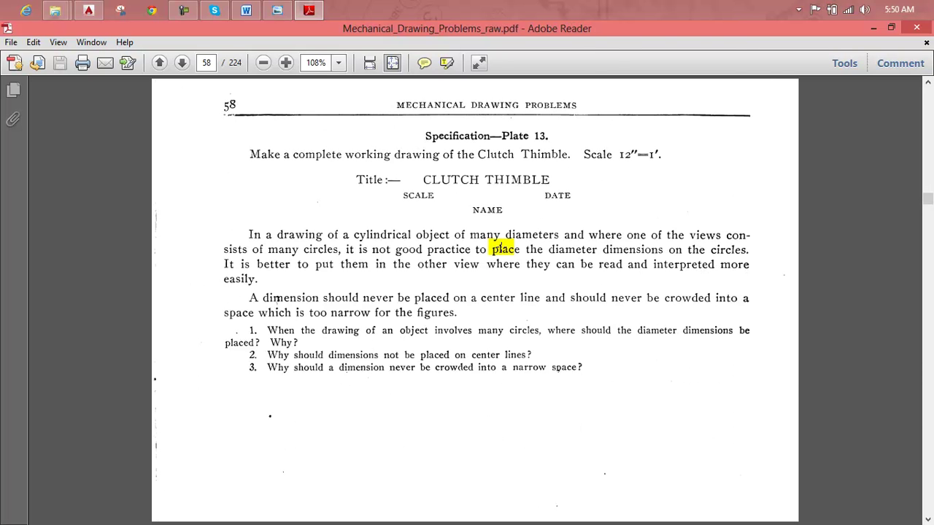
scroll(499, 246, "down", 3)
scroll(500, 246, "down", 3)
scroll(501, 246, "down", 3)
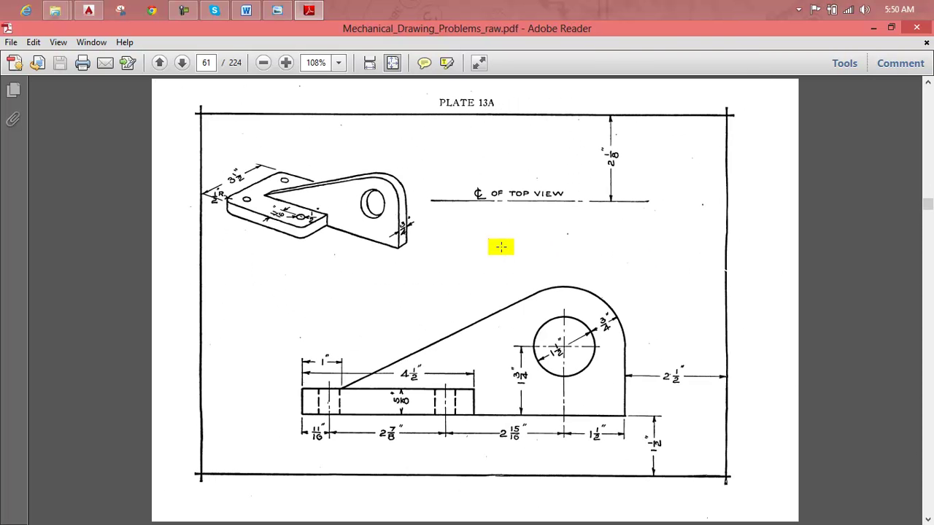
scroll(394, 228, "down", 3)
scroll(393, 228, "down", 3)
scroll(393, 228, "down", 3)
scroll(394, 227, "down", 3)
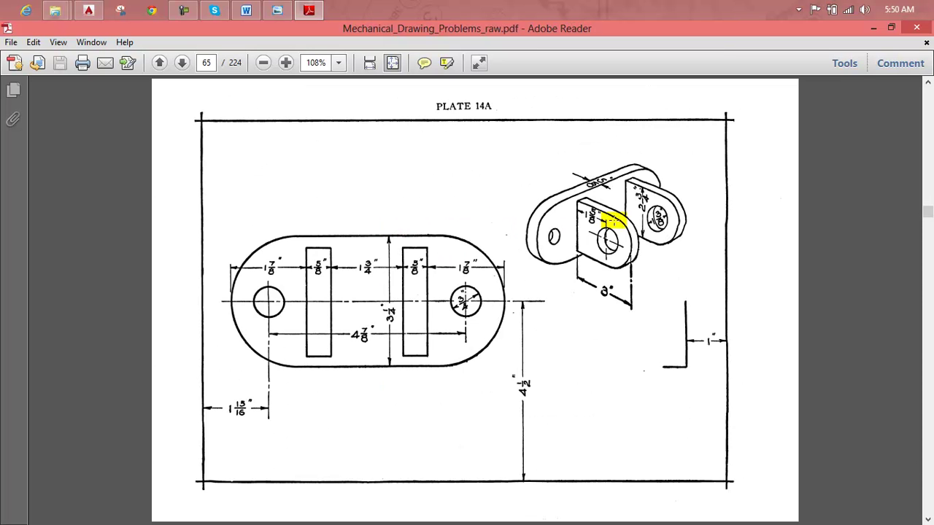
scroll(626, 227, "down", 3)
scroll(618, 226, "down", 3)
scroll(619, 232, "down", 3)
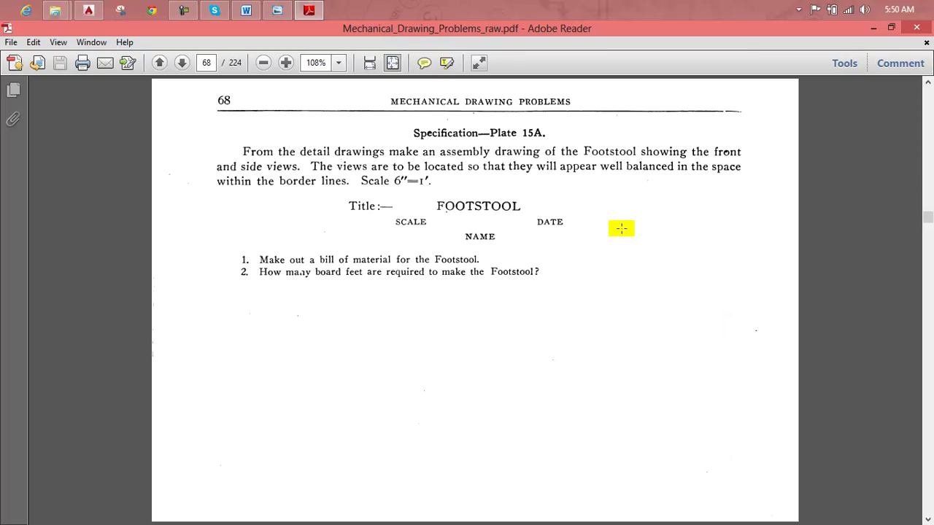
scroll(619, 226, "down", 3)
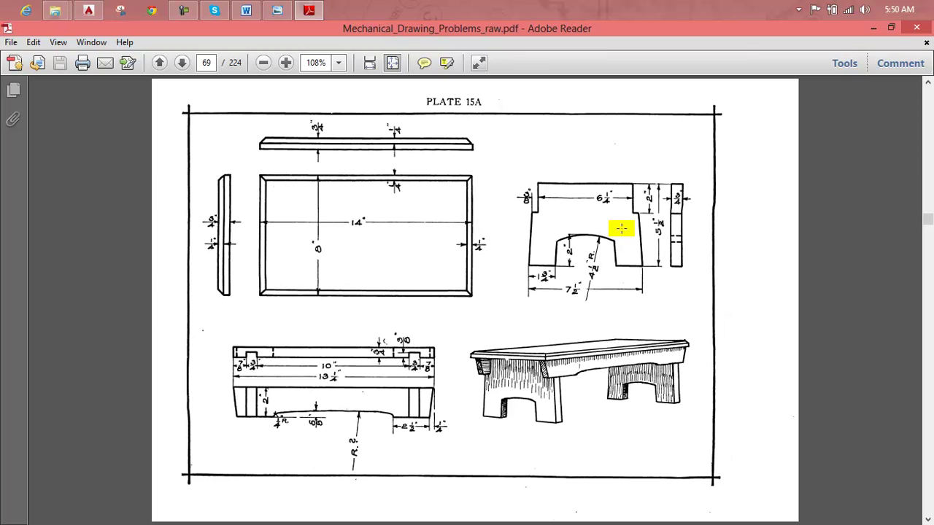
Step: Close the drawing problems PDF, then open drawings.pdf and scroll through it
left_click(915, 29)
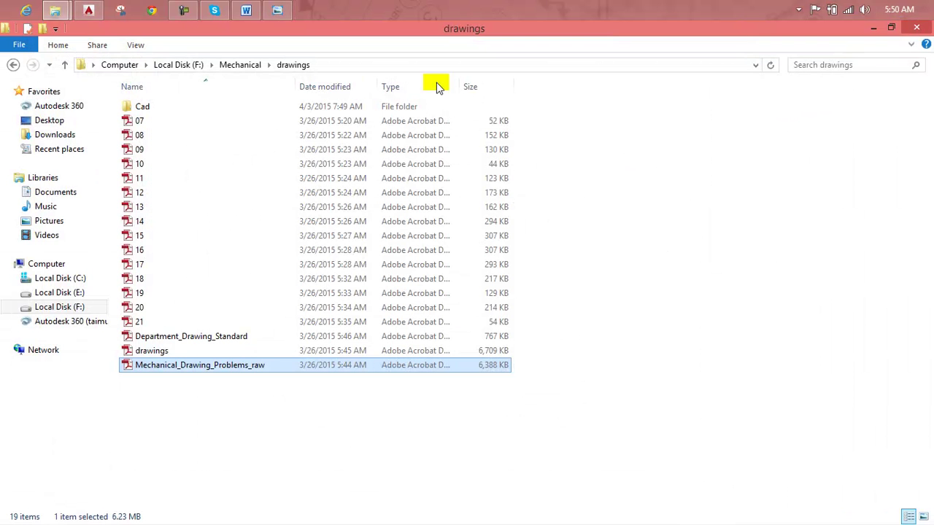
left_click(185, 350)
double_click(185, 350)
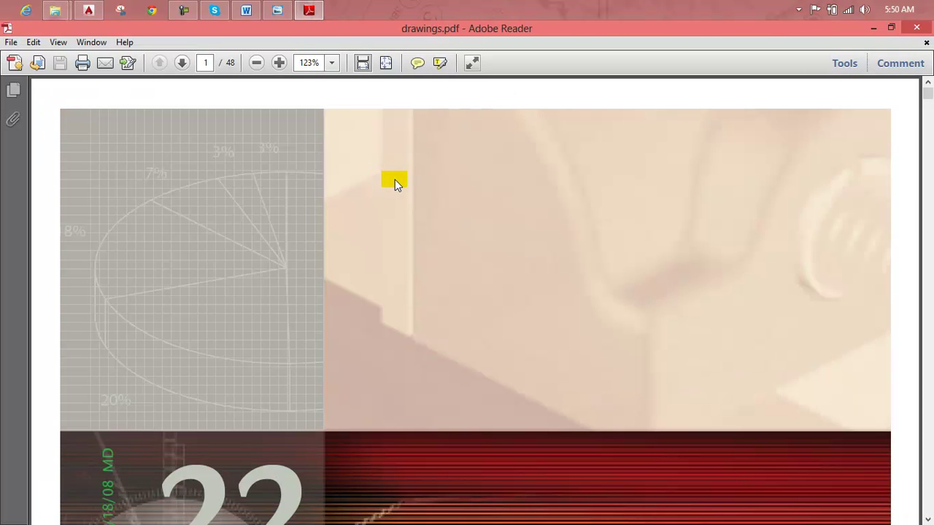
scroll(816, 168, "down", 5)
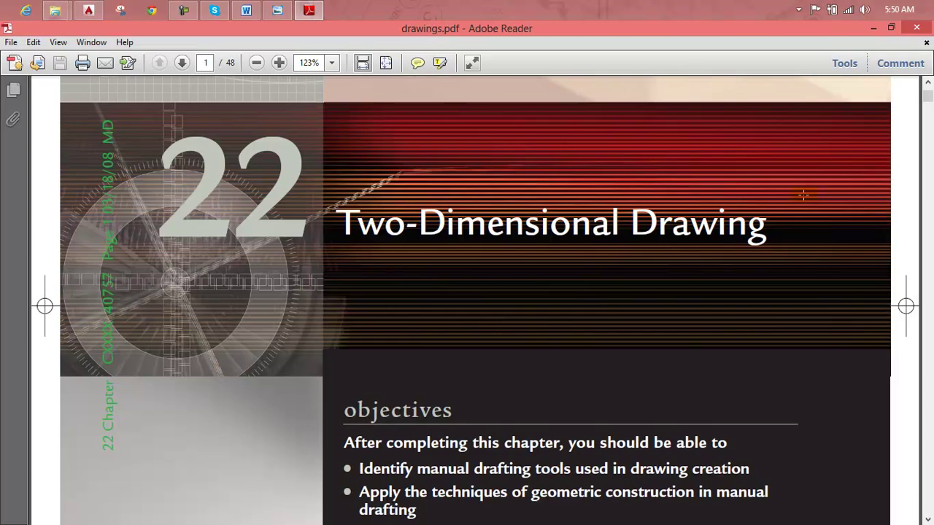
scroll(809, 186, "down", 5)
scroll(805, 208, "down", 10)
scroll(805, 211, "down", 5)
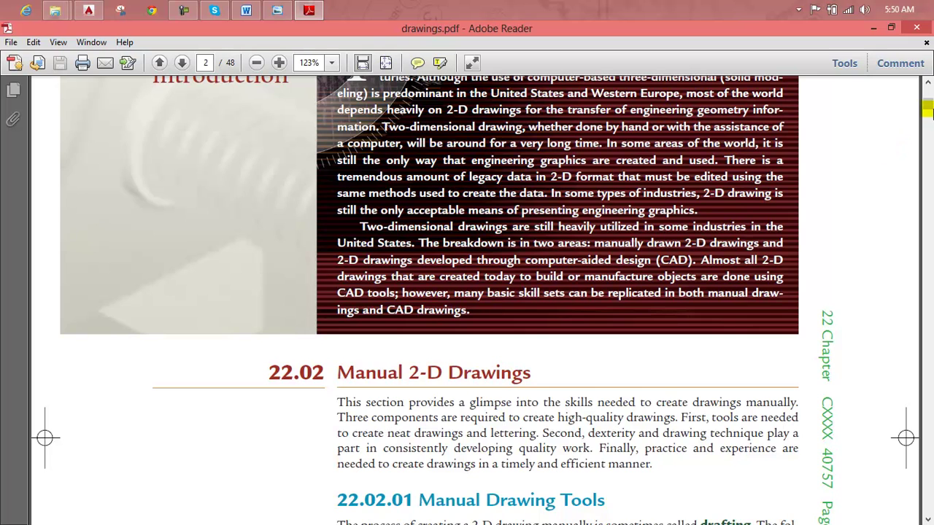
left_click_drag(927, 114, 925, 197)
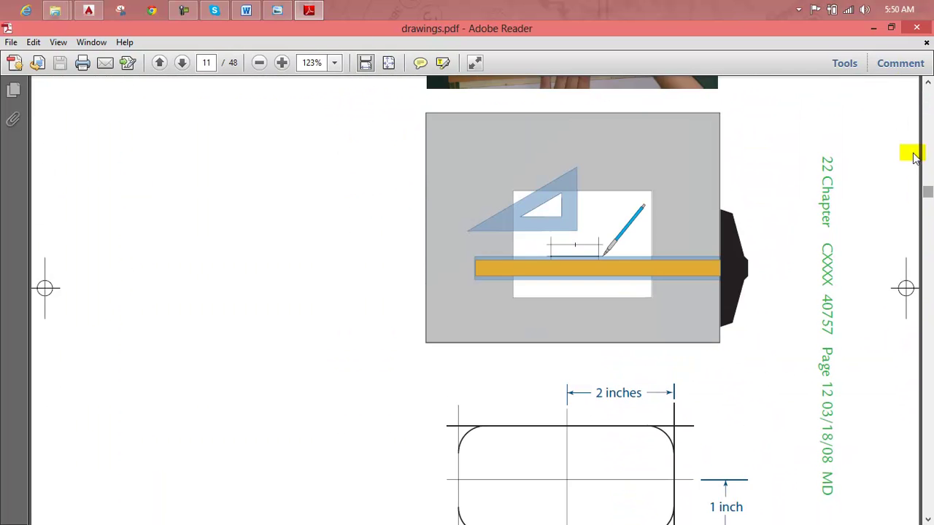
Step: Open Department_Drawing_Standard.pdf at the page-13 Toggle Clamp assembly, then return to AutoCAD
left_click(917, 28)
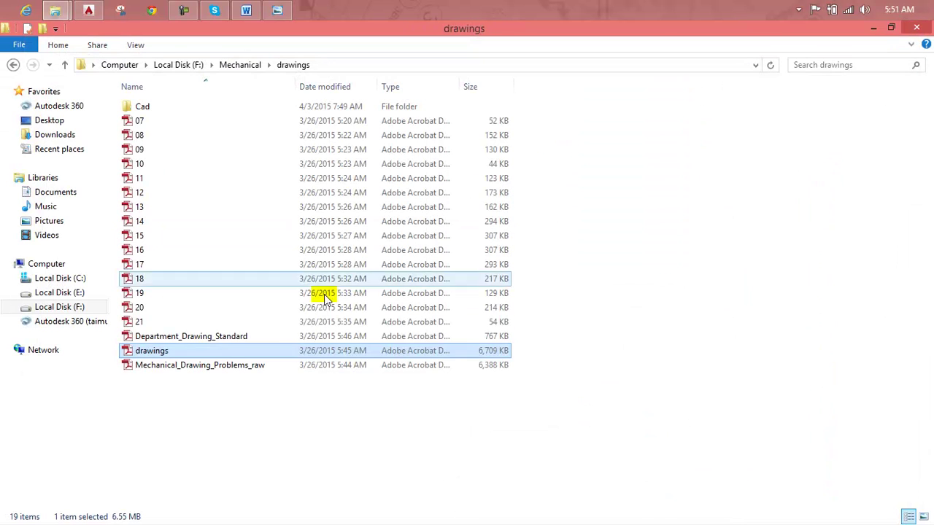
left_click(292, 336)
double_click(291, 339)
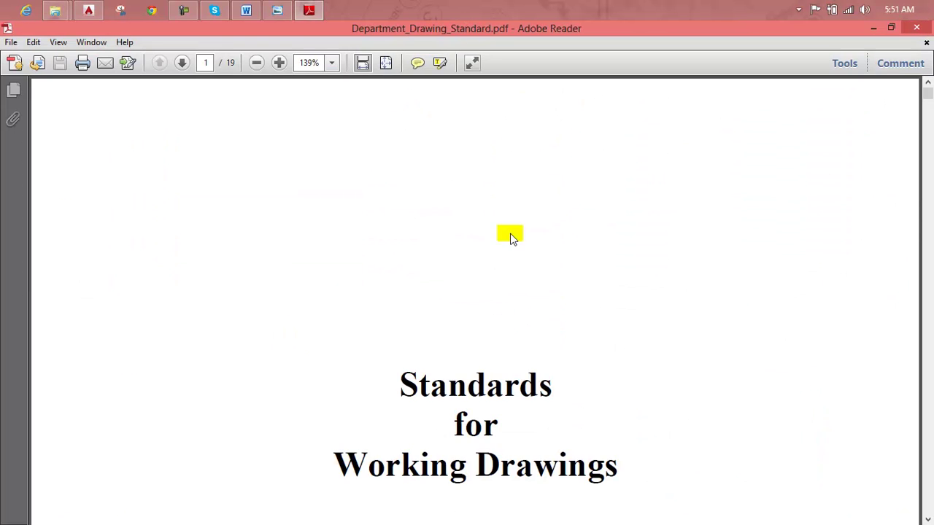
mouse_move(927, 104)
left_mouse_down()
mouse_move(921, 275)
mouse_move(907, 296)
mouse_move(899, 362)
left_mouse_up()
scroll(856, 319, "down", 3)
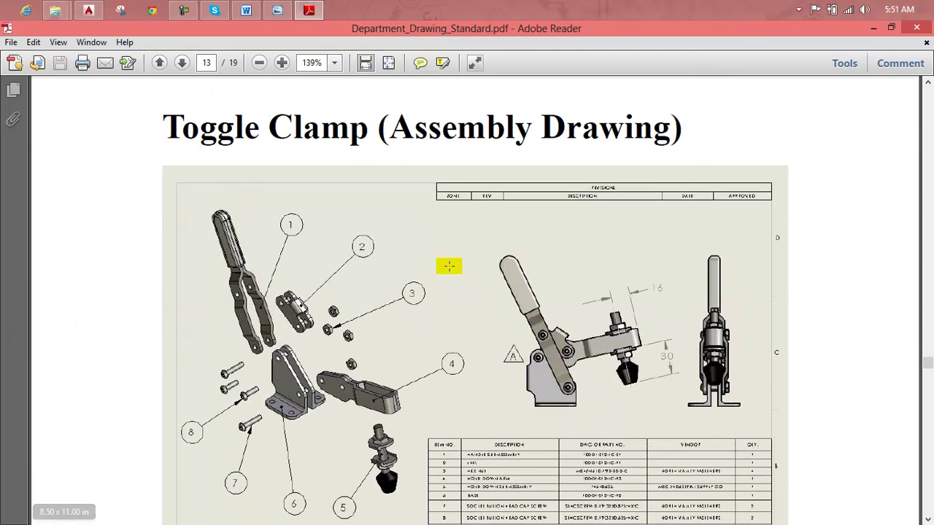
left_click(91, 7)
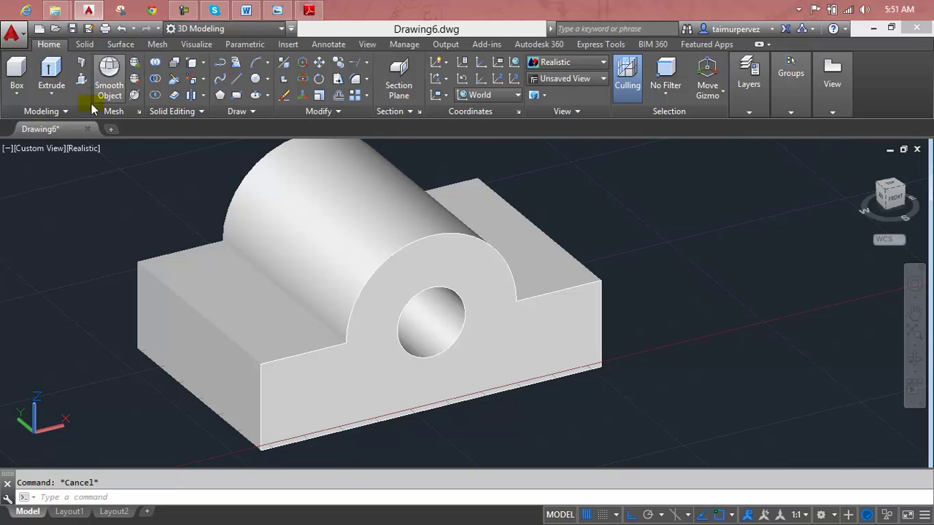
Step: Open No name.dwg with the two handle models, then bring Department_Drawing_Standard.pdf back up
left_click(14, 33)
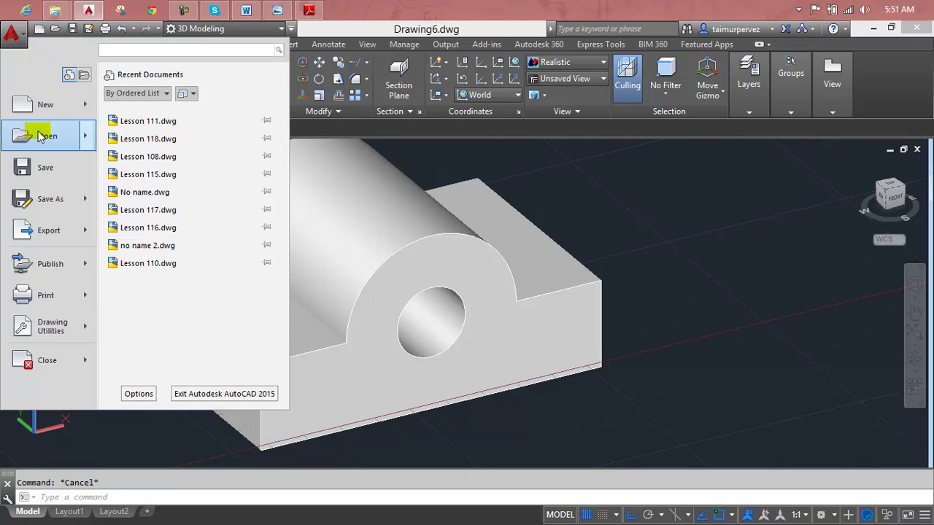
left_click(38, 131)
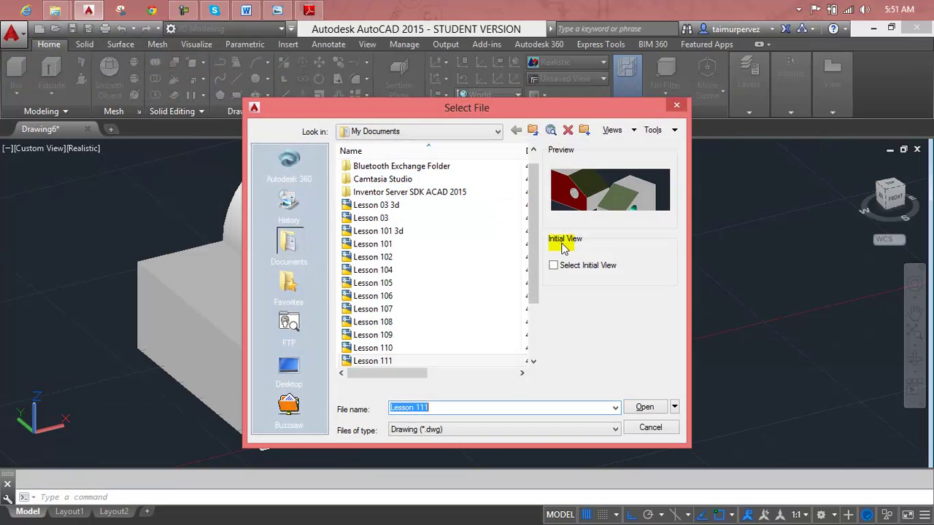
left_click(432, 232)
left_click(429, 315)
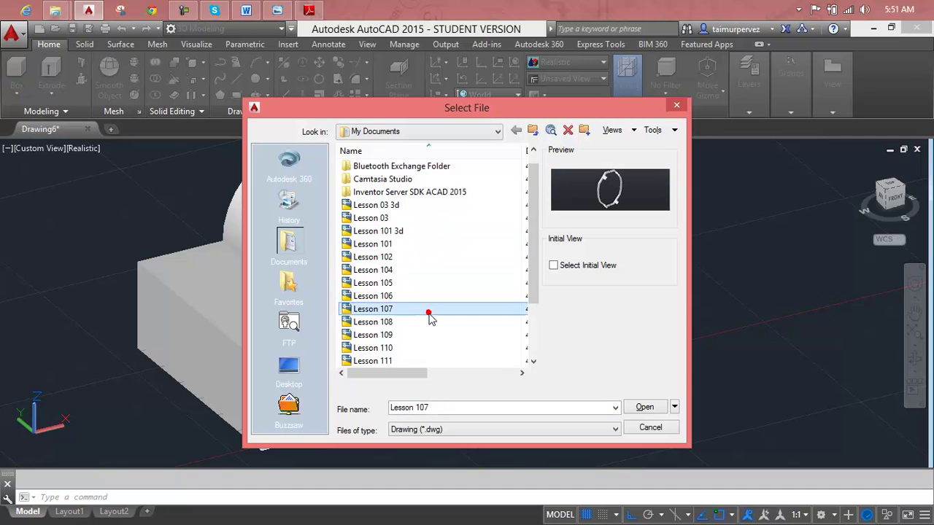
scroll(429, 318, "down", 2)
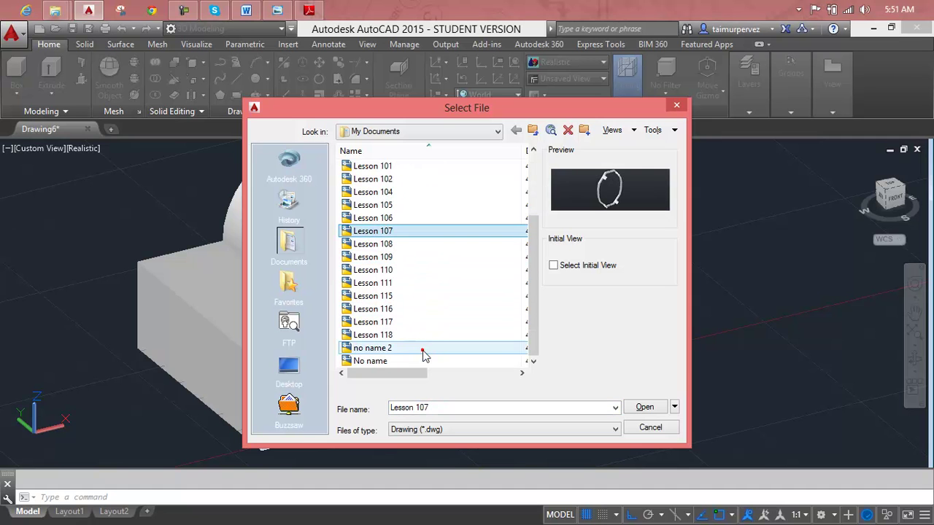
left_click(424, 349)
left_click(461, 361)
left_click(638, 408)
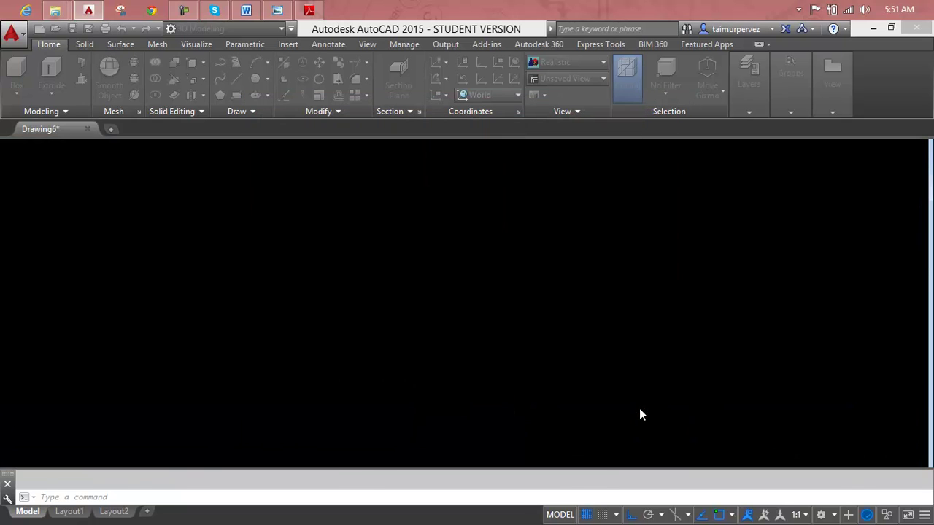
left_click(310, 8)
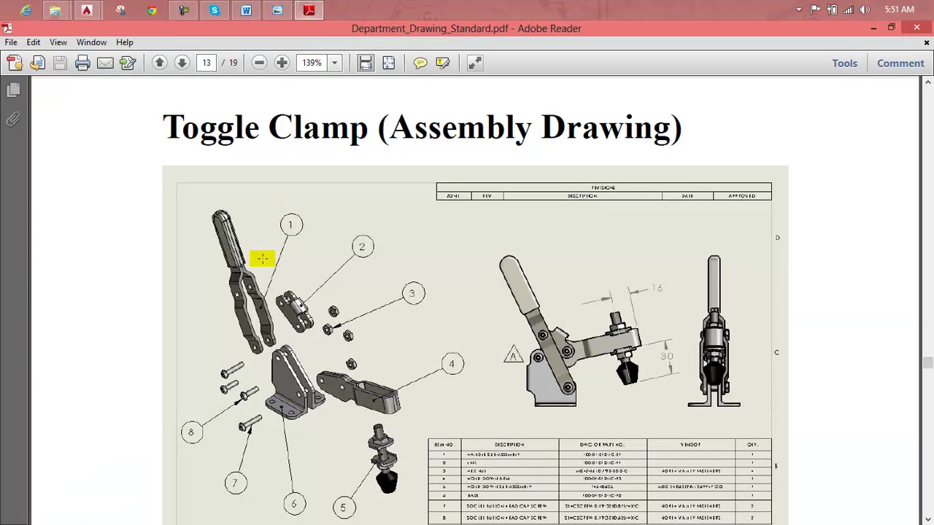
Step: Show the page-14 Handle drawing and toggle with AutoCAD to compare the handle models
scroll(435, 299, "down", 1)
scroll(445, 323, "down", 8)
scroll(411, 450, "down", 7)
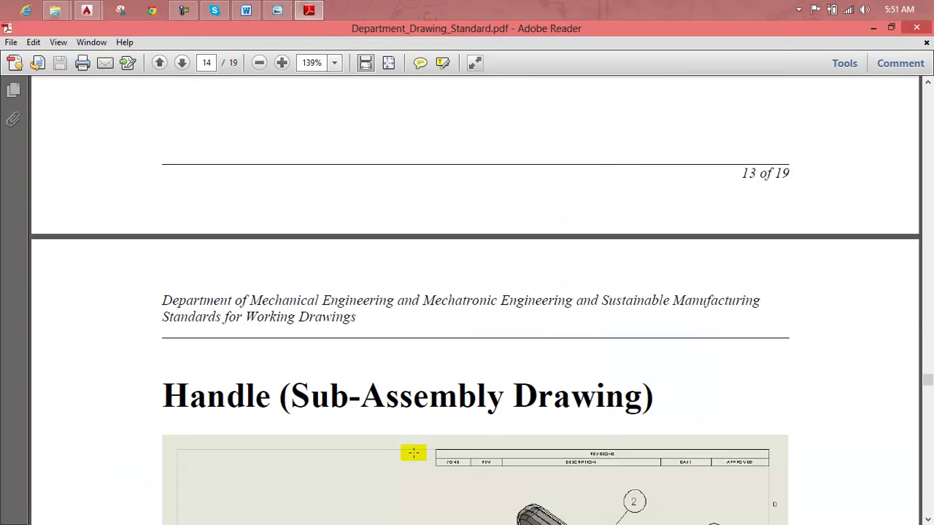
scroll(409, 454, "down", 10)
scroll(635, 138, "up", 2)
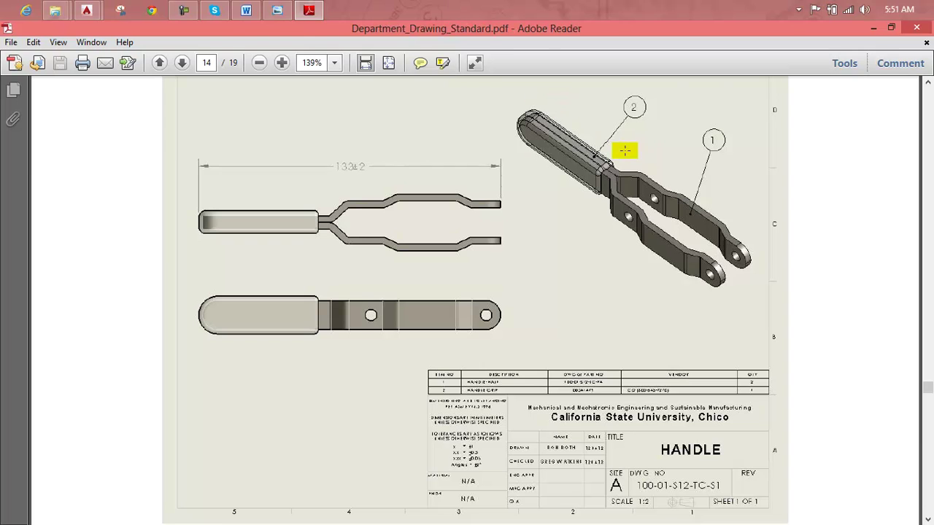
left_click(309, 7)
left_click(309, 8)
left_click(310, 7)
left_click(310, 7)
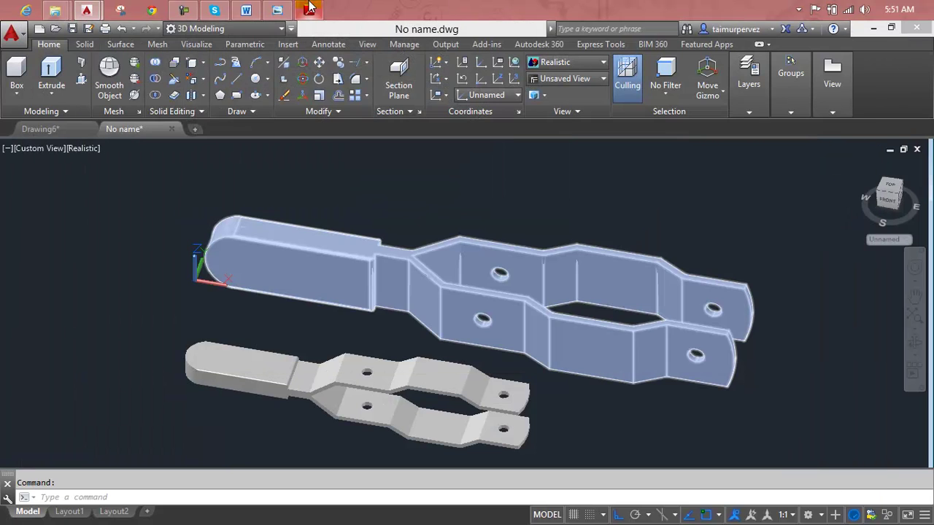
left_click(309, 7)
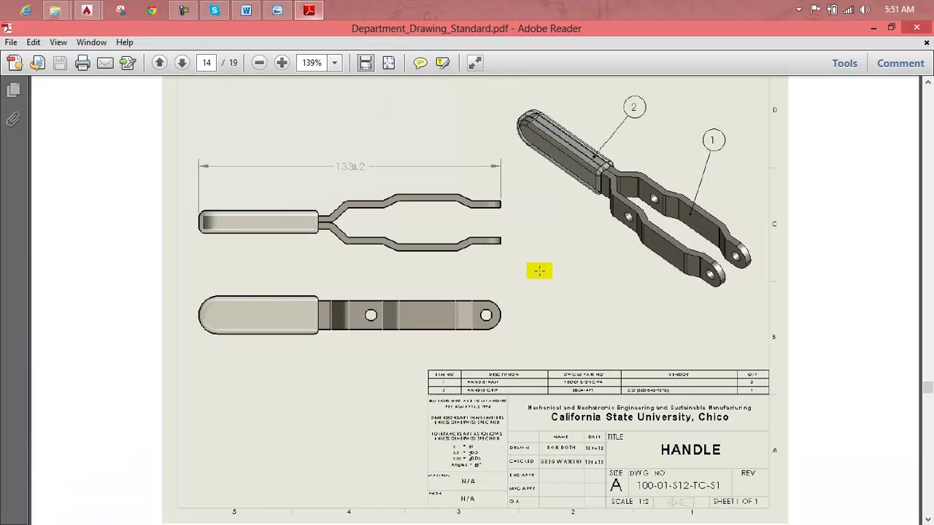
Step: Scroll to page 15, Figure 4, the dimensioned Hold-Down Arm drawing
scroll(577, 304, "down", 3)
scroll(577, 303, "down", 5)
scroll(577, 304, "down", 5)
scroll(577, 304, "down", 4)
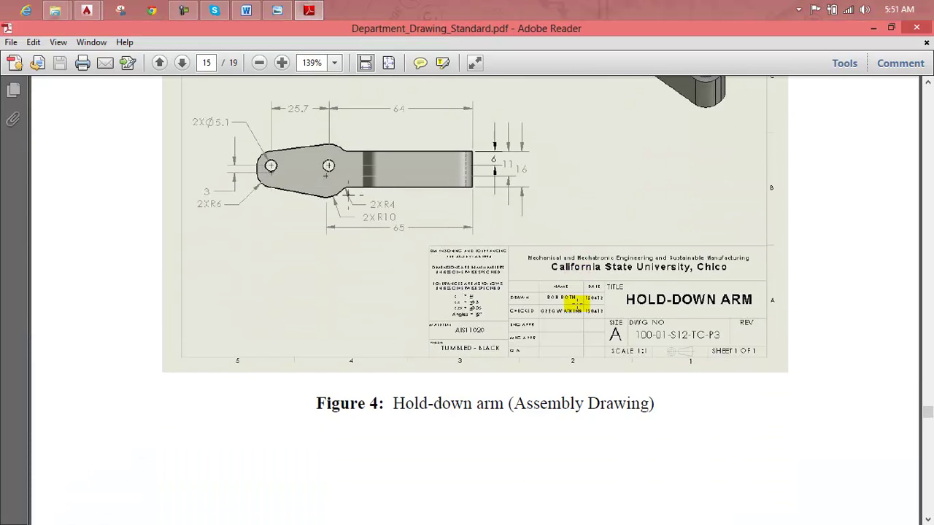
scroll(577, 303, "up", 5)
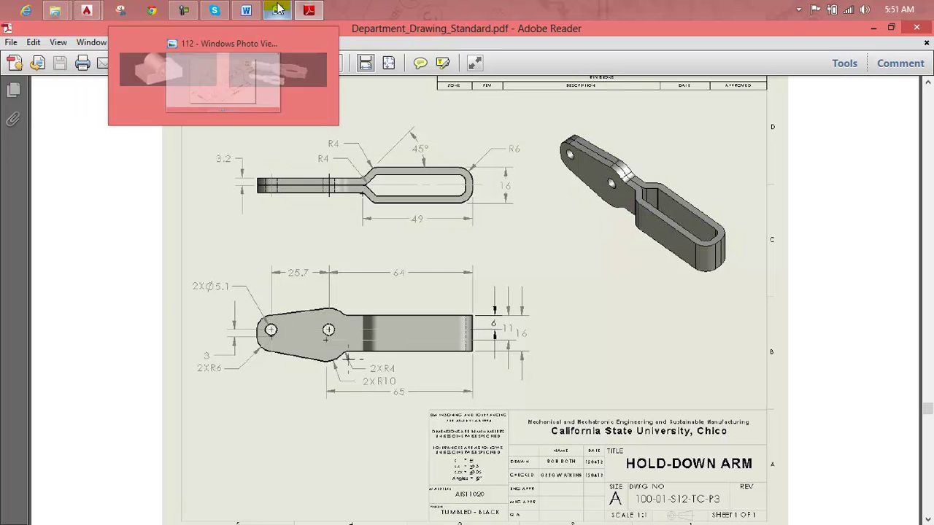
Step: From the Drawing6 tab, open no name 2.dwg, showing the hold-down arm with looped strap and eyelet
mouse_move(86, 10)
left_click(102, 55)
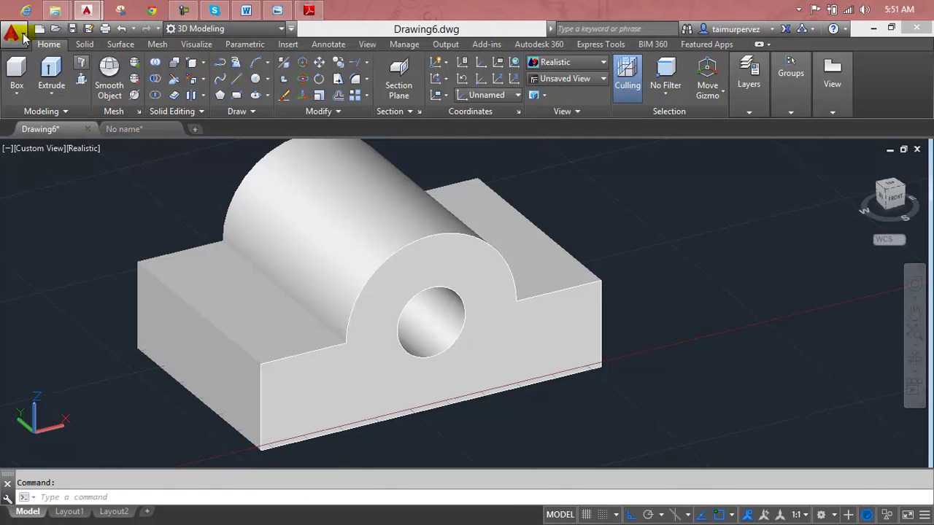
left_click(12, 33)
key("Escape")
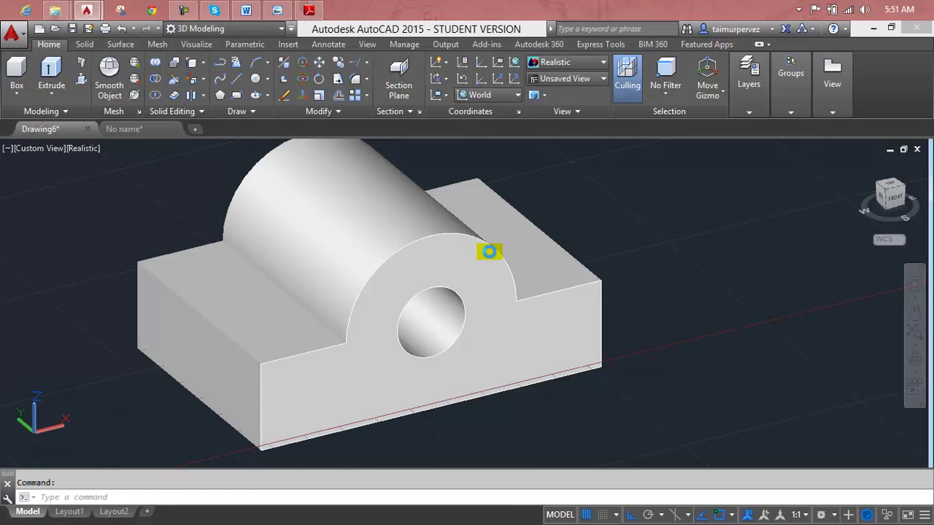
key("ctrl+o")
left_click(432, 232)
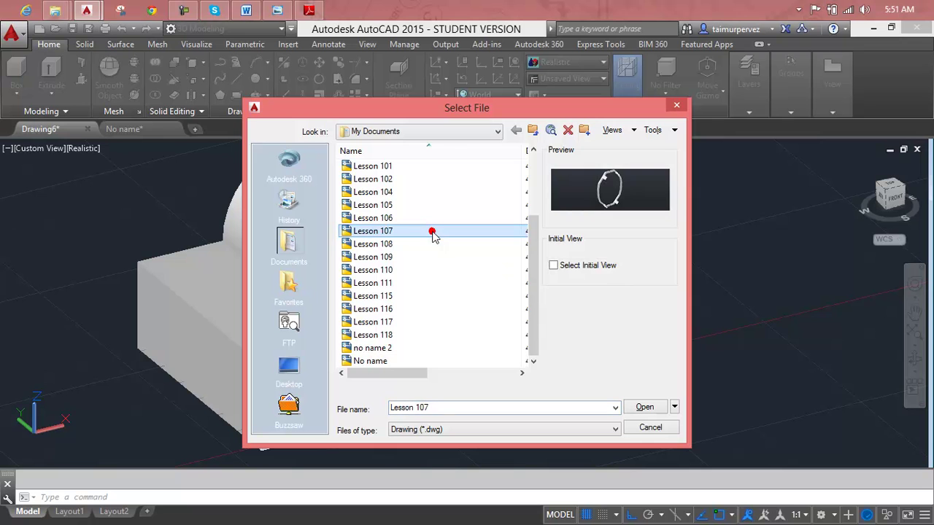
left_click(433, 348)
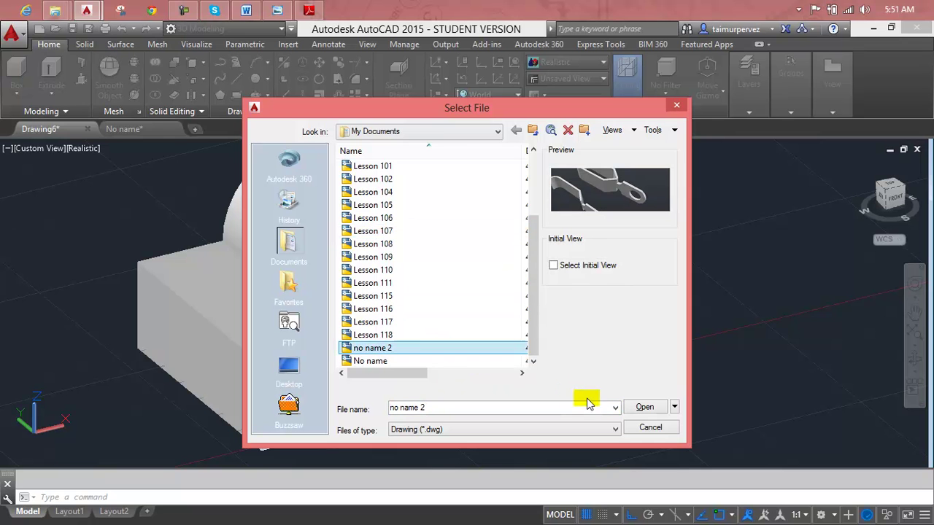
left_click(649, 410)
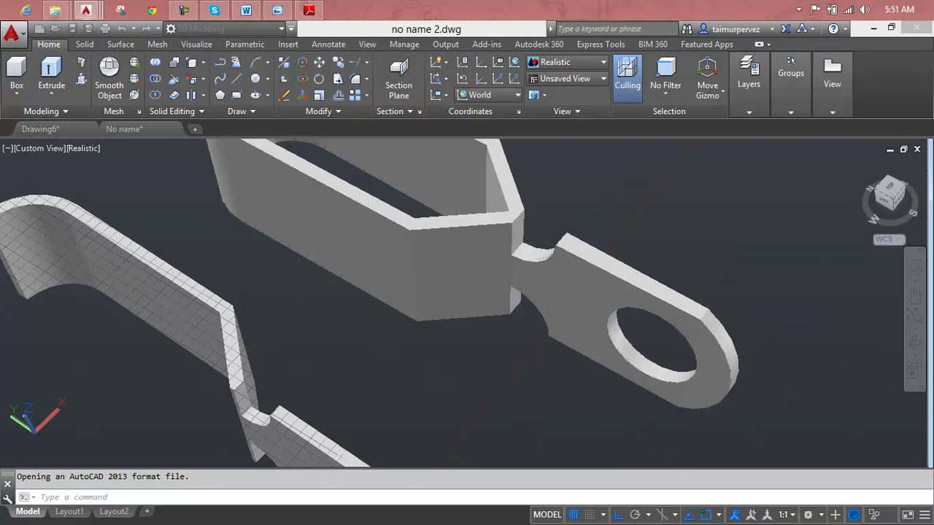